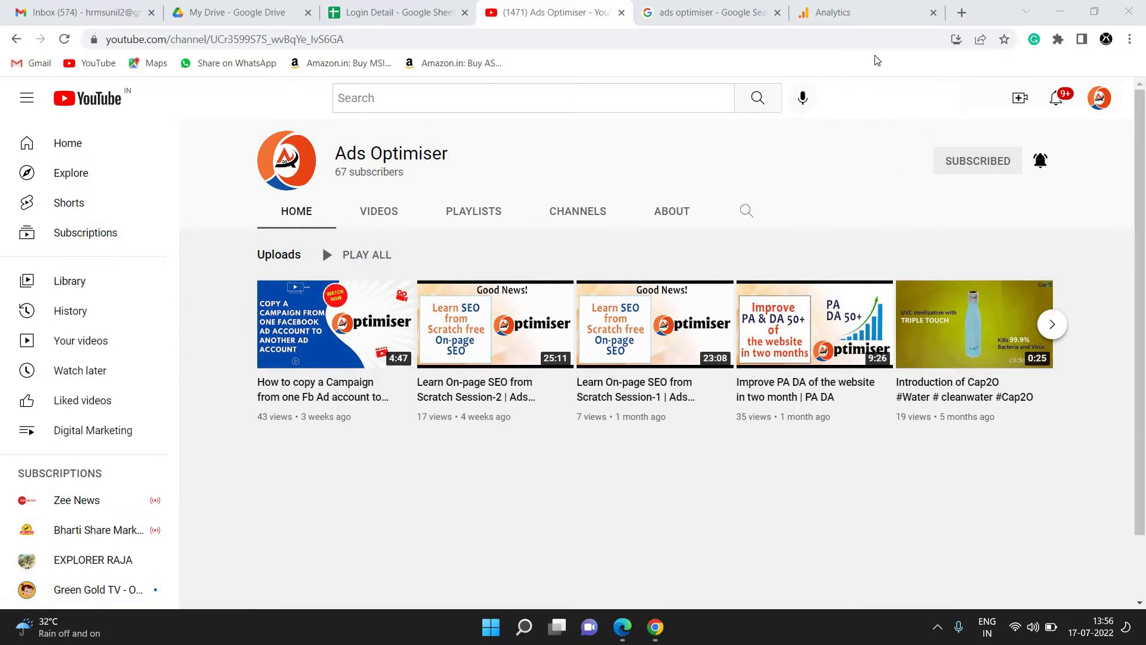
# Switch to the Google Analytics page and load analytics.google.com.
pyautogui.click(847, 12)
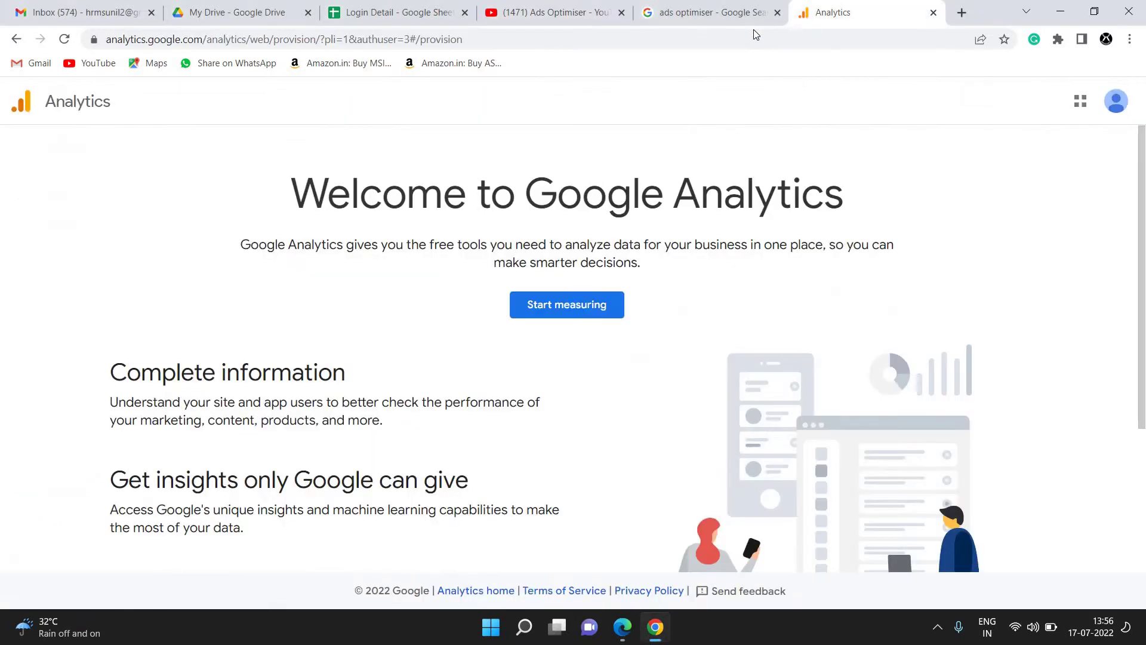
pyautogui.click(719, 40)
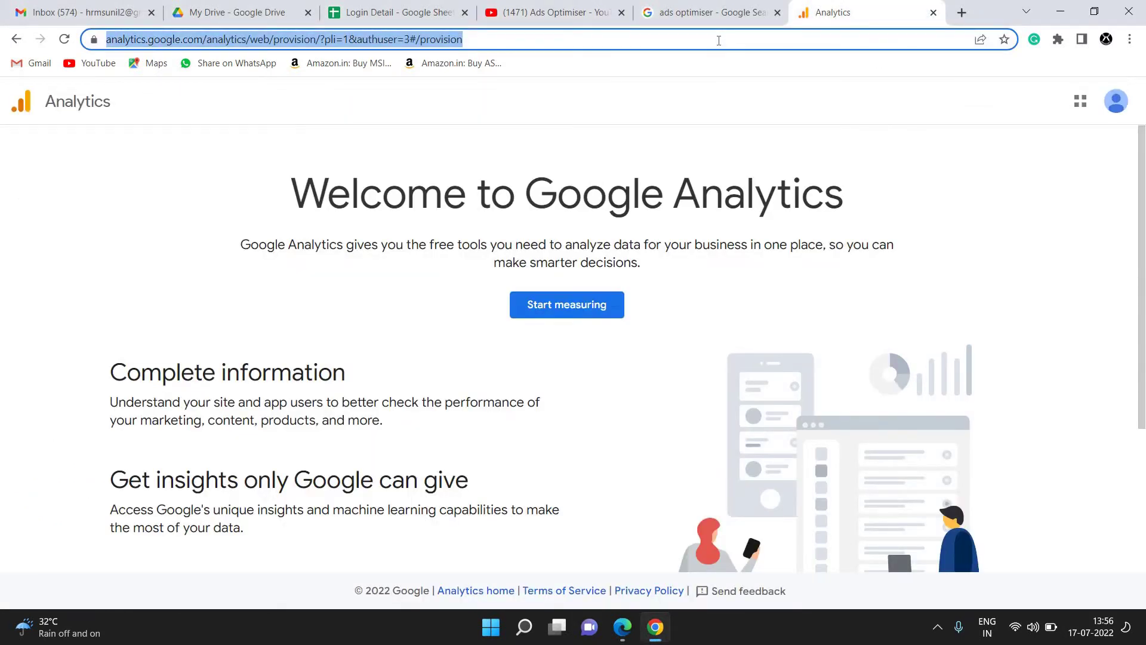
pyautogui.write('ana')
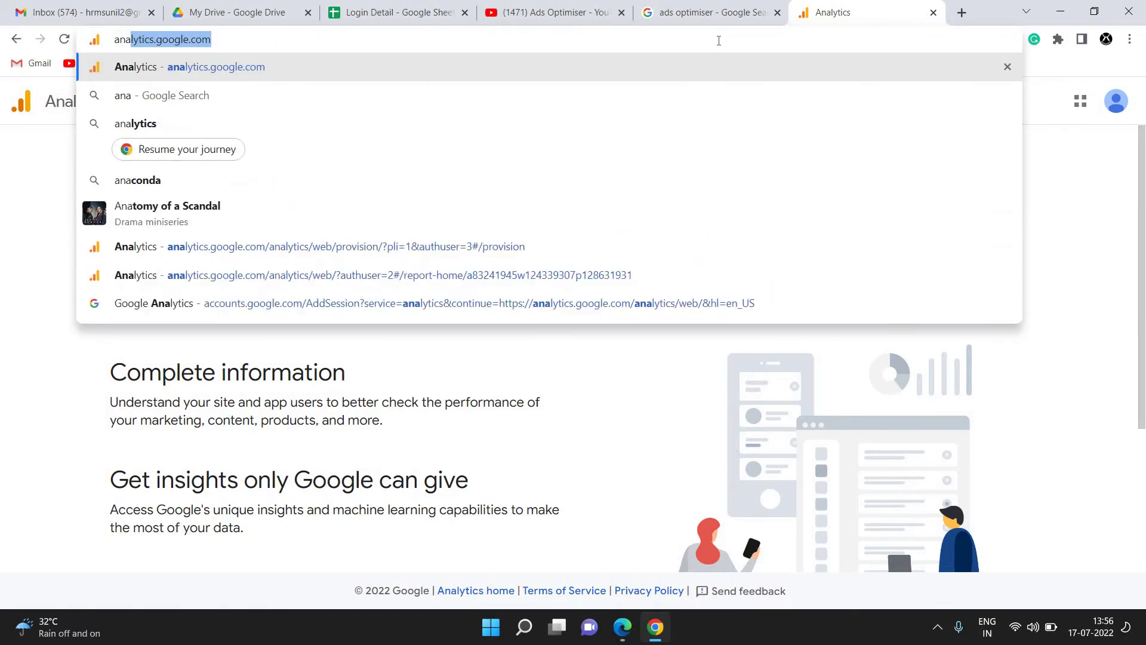
pyautogui.press('Right')
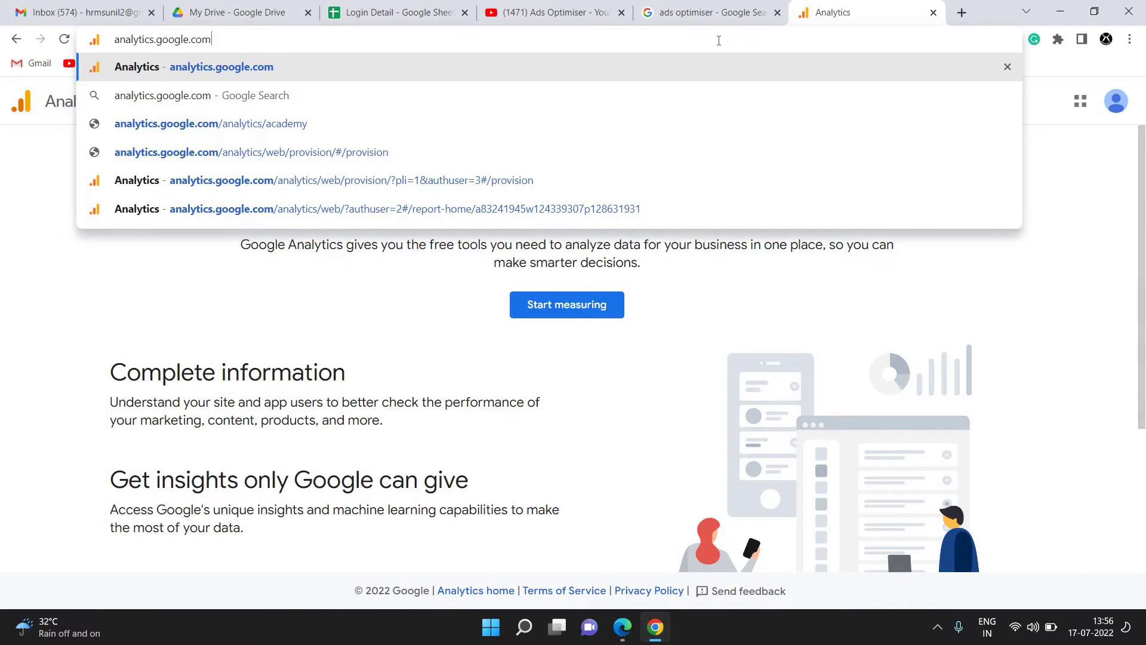
pyautogui.press('Return')
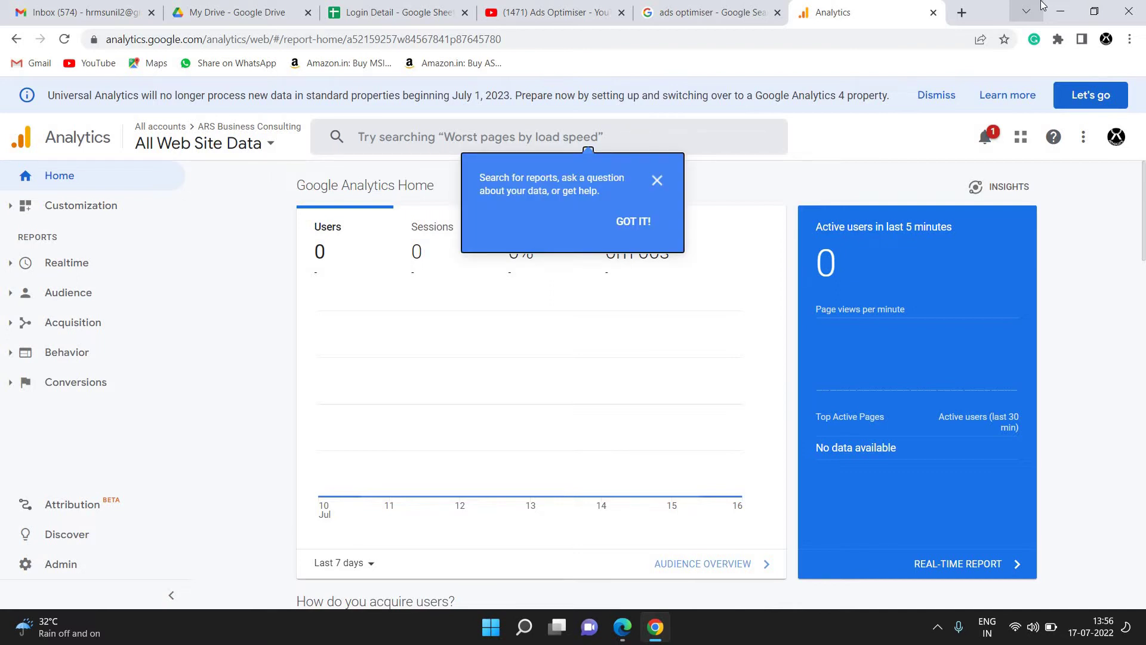
# Switch to the Google account that has no Analytics property and start the measurement setup.
pyautogui.click(1115, 135)
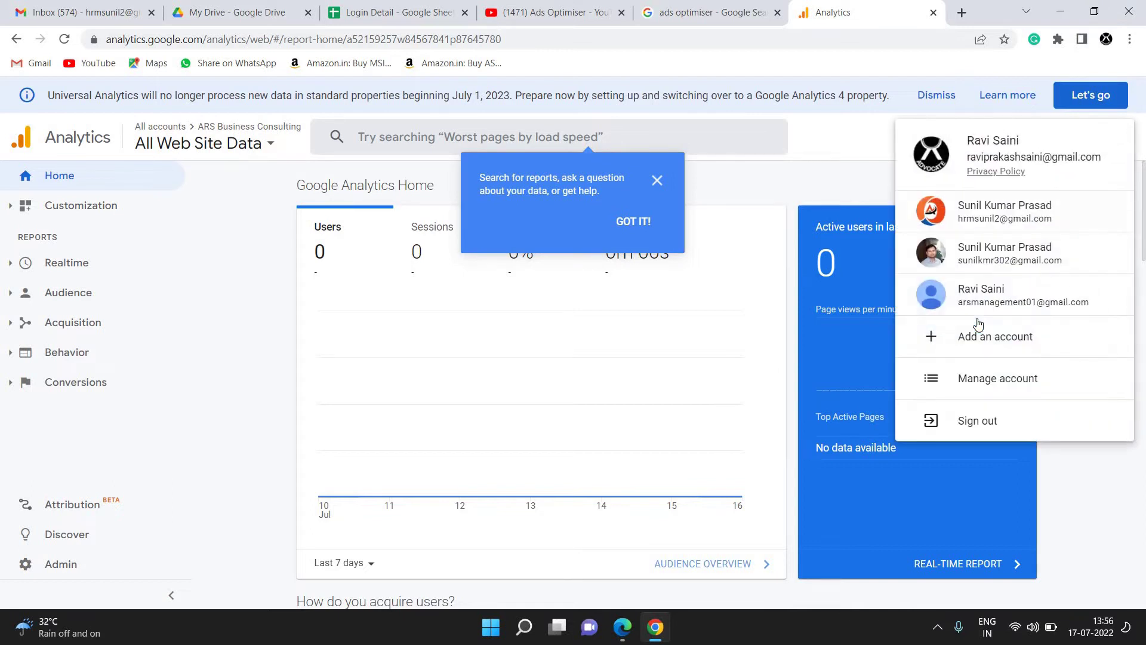
pyautogui.click(1012, 292)
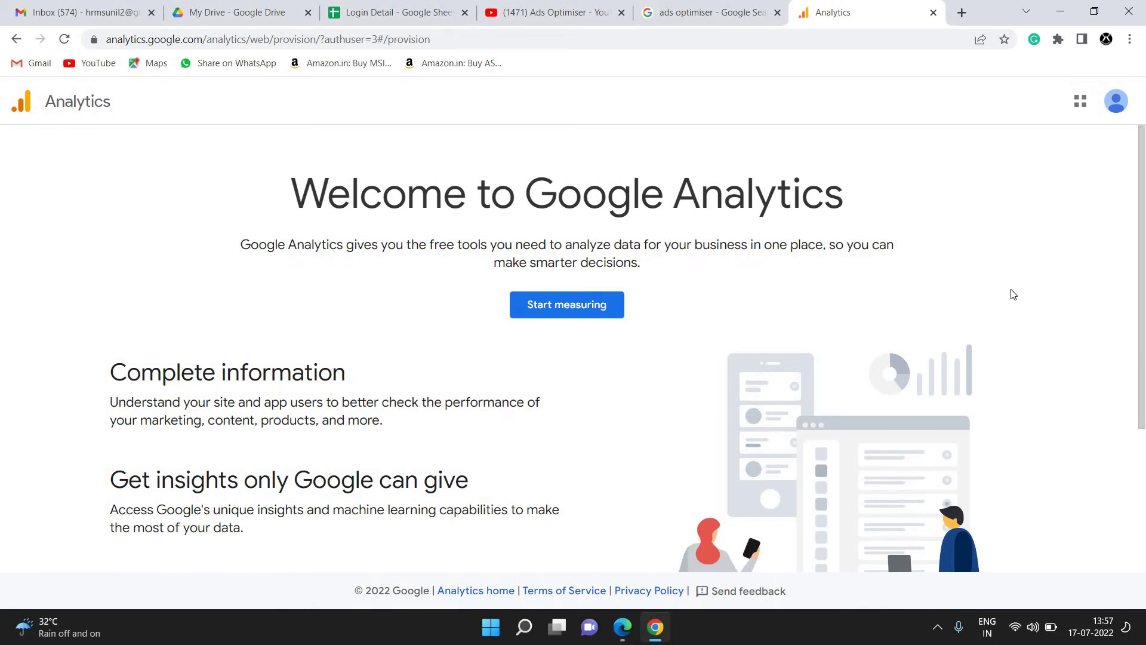
pyautogui.click(591, 311)
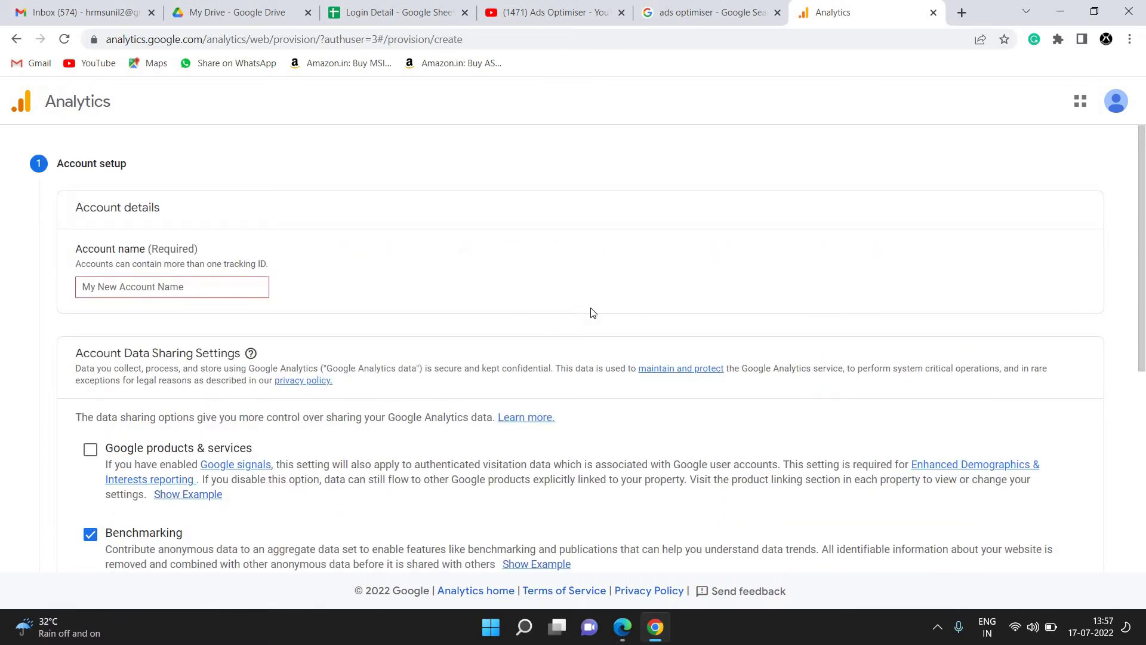
# Enter the account name in the account details and select the entered text.
pyautogui.click(173, 290)
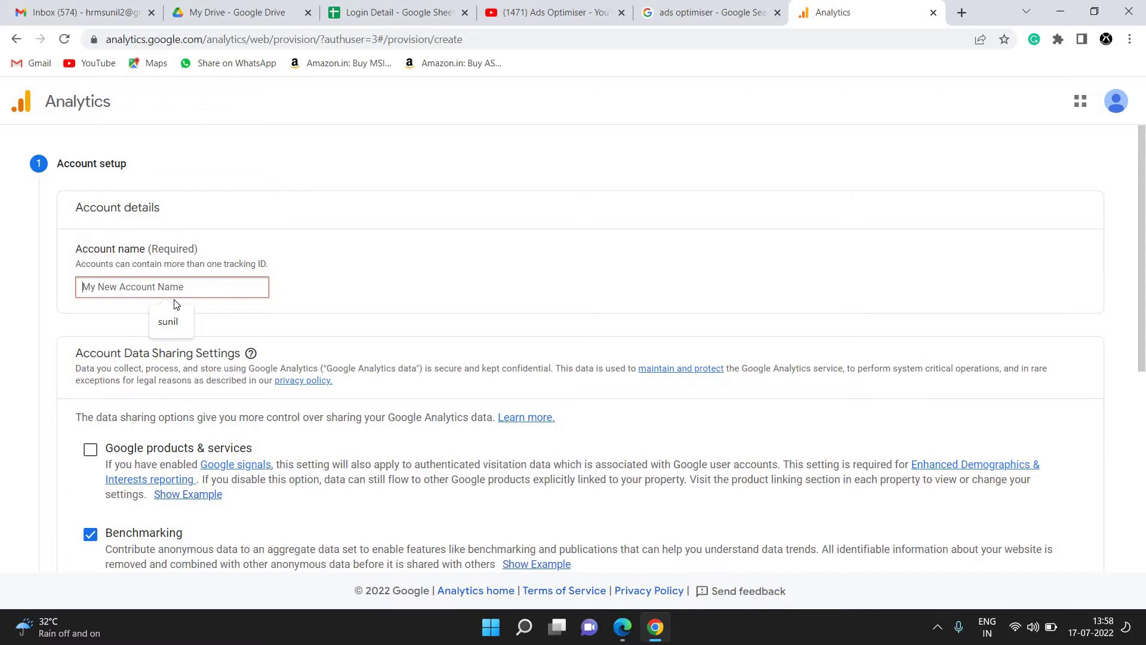
pyautogui.write('Su')
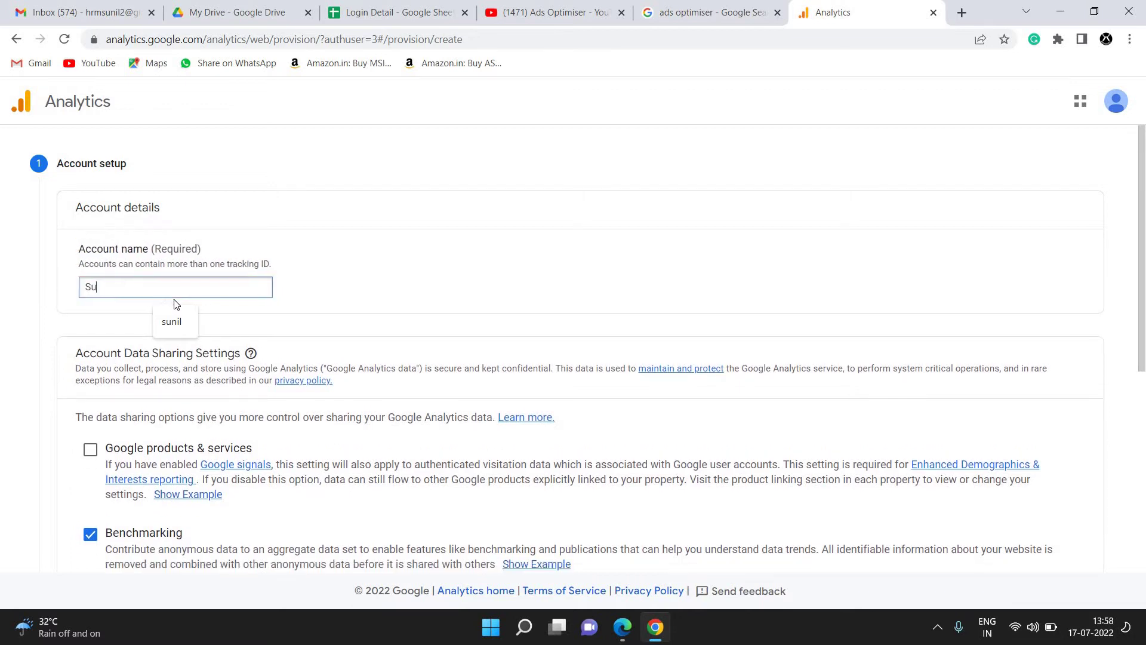
pyautogui.write('nil New')
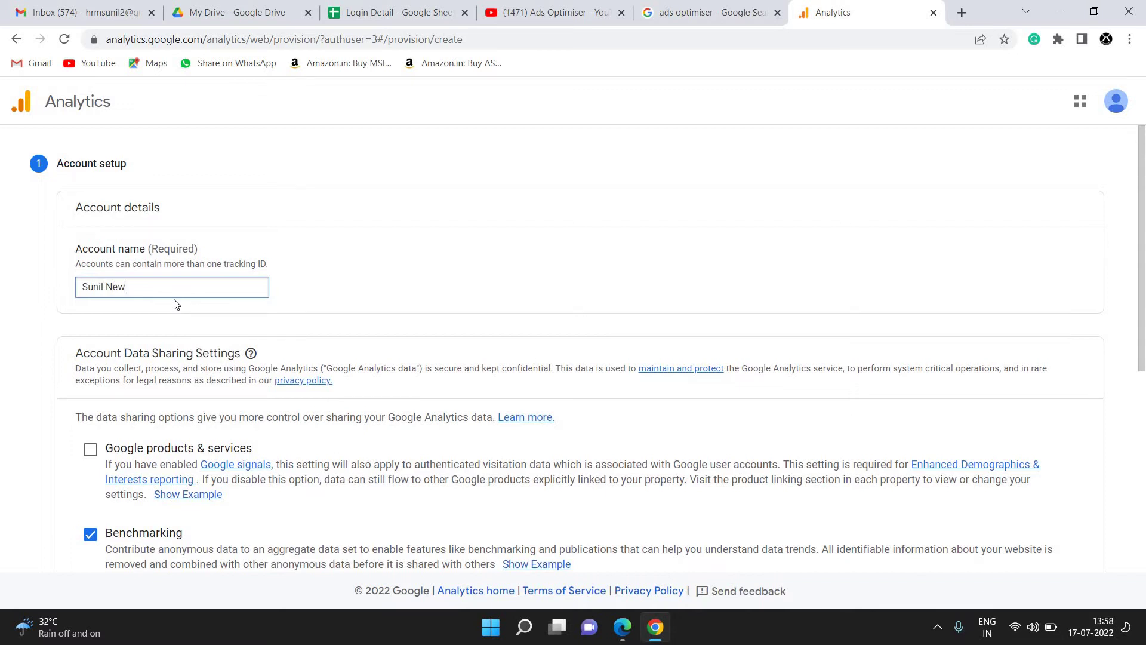
pyautogui.tripleClick(136, 286)
# Enable data sharing with Google products & services and continue to the property setup.
pyautogui.scroll(-4, 395, 332)
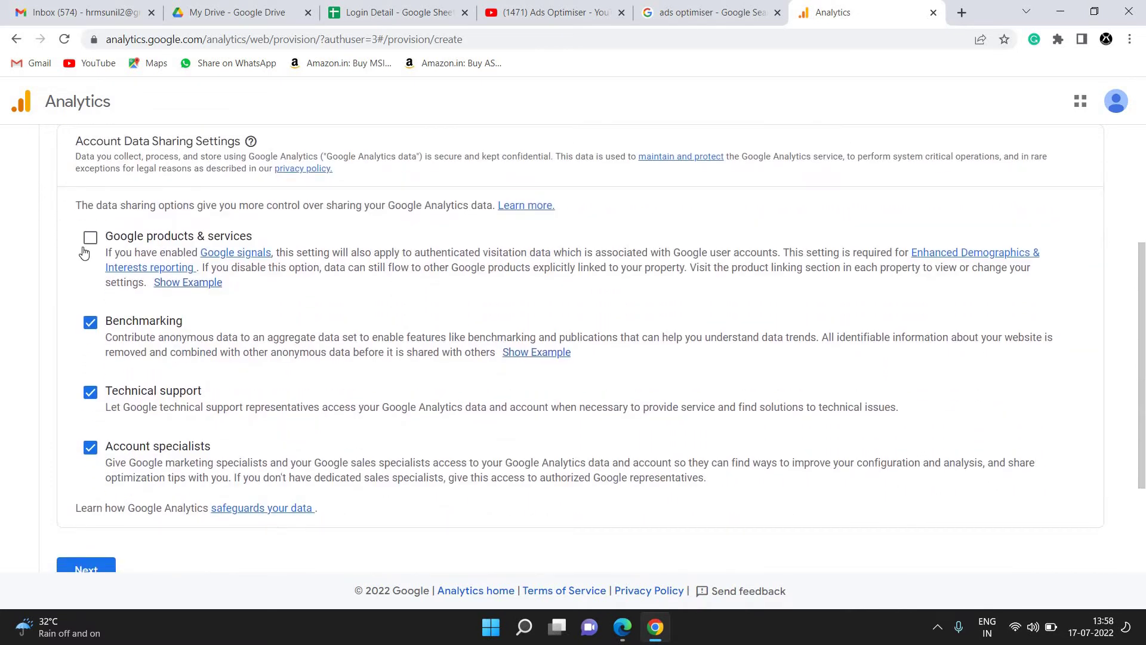
pyautogui.click(89, 239)
pyautogui.scroll(1, 88, 301)
pyautogui.scroll(-1, 88, 301)
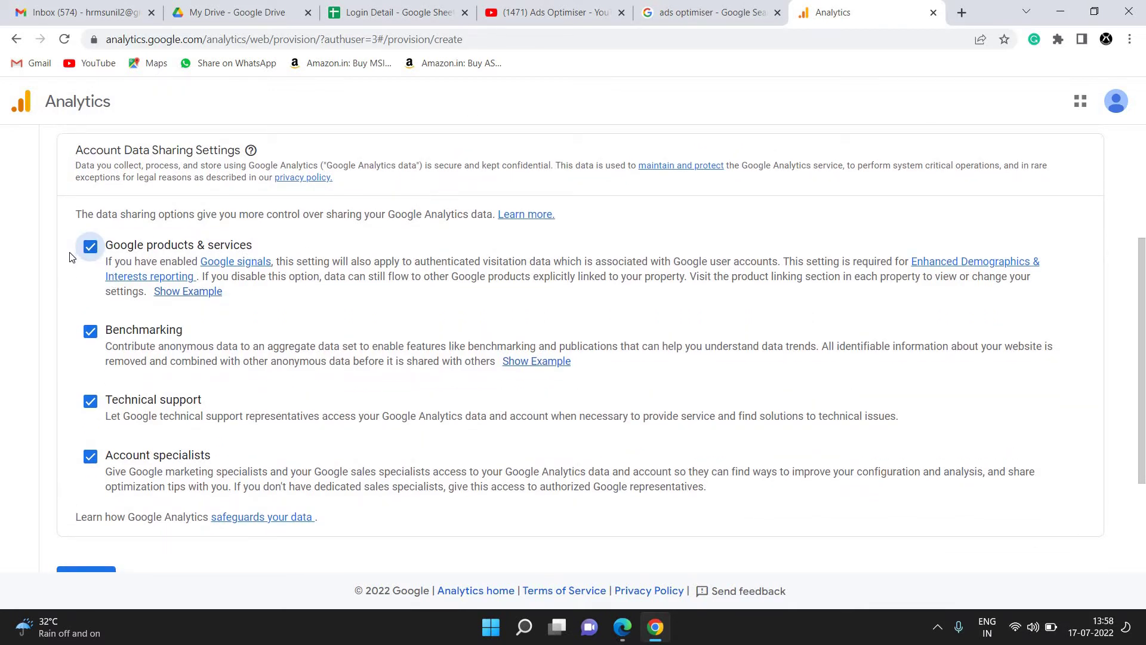
pyautogui.scroll(-3, 77, 254)
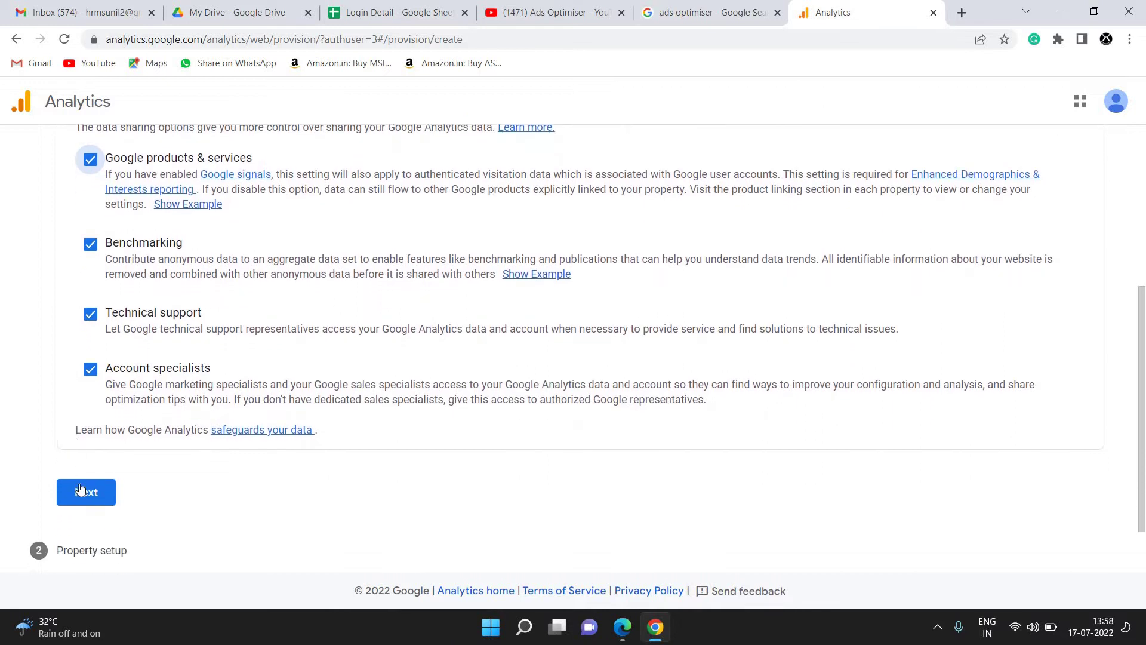
pyautogui.click(78, 490)
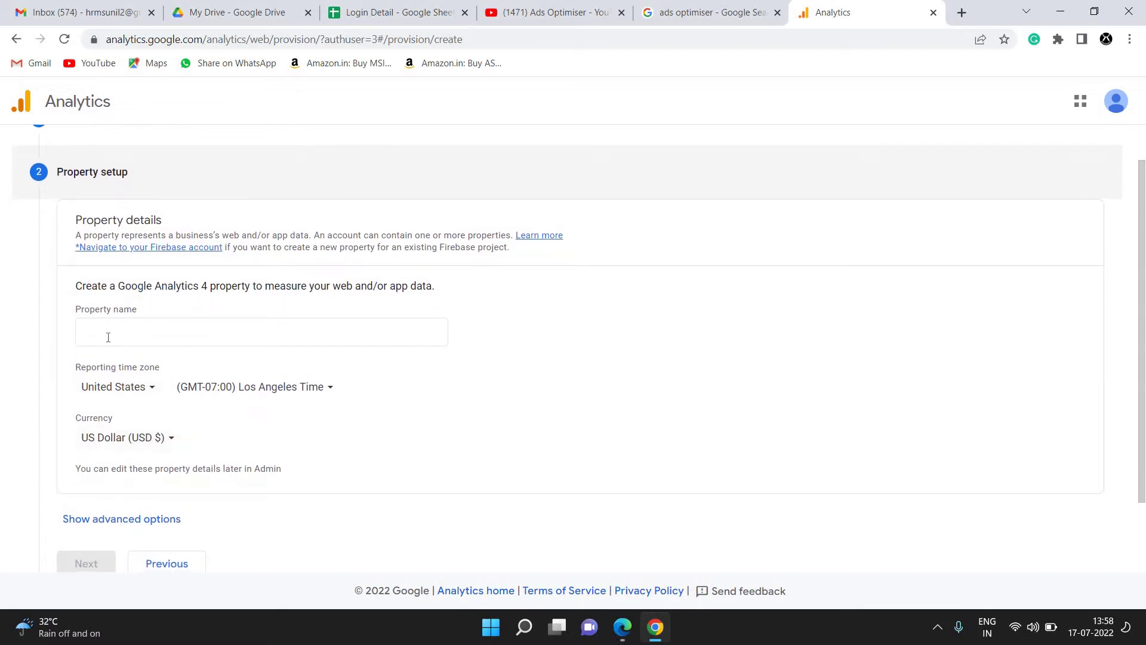
# Enter the same name as the account for the new Google Analytics 4 property.
pyautogui.click(108, 337)
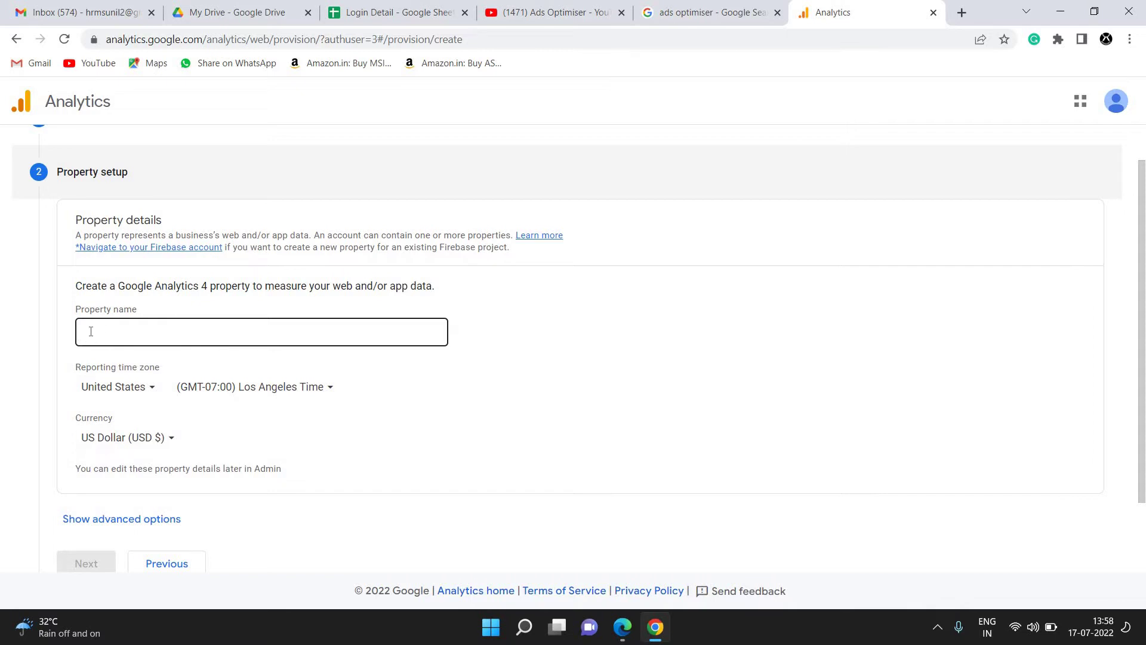
pyautogui.click(91, 331)
pyautogui.write('Sunil New')
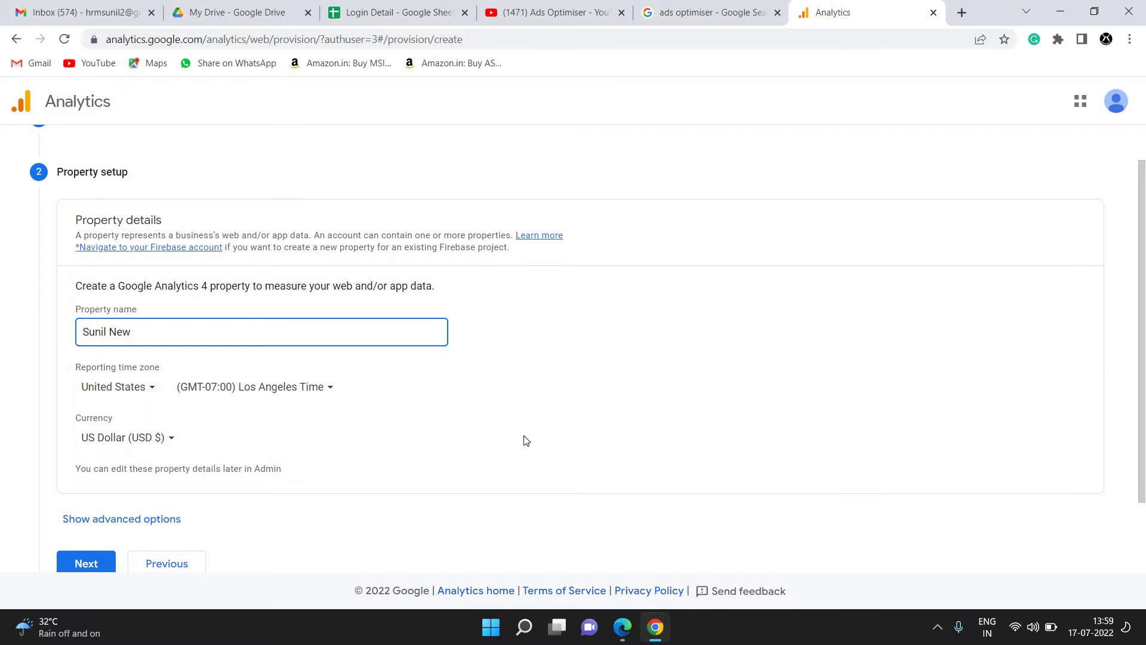
pyautogui.click(468, 382)
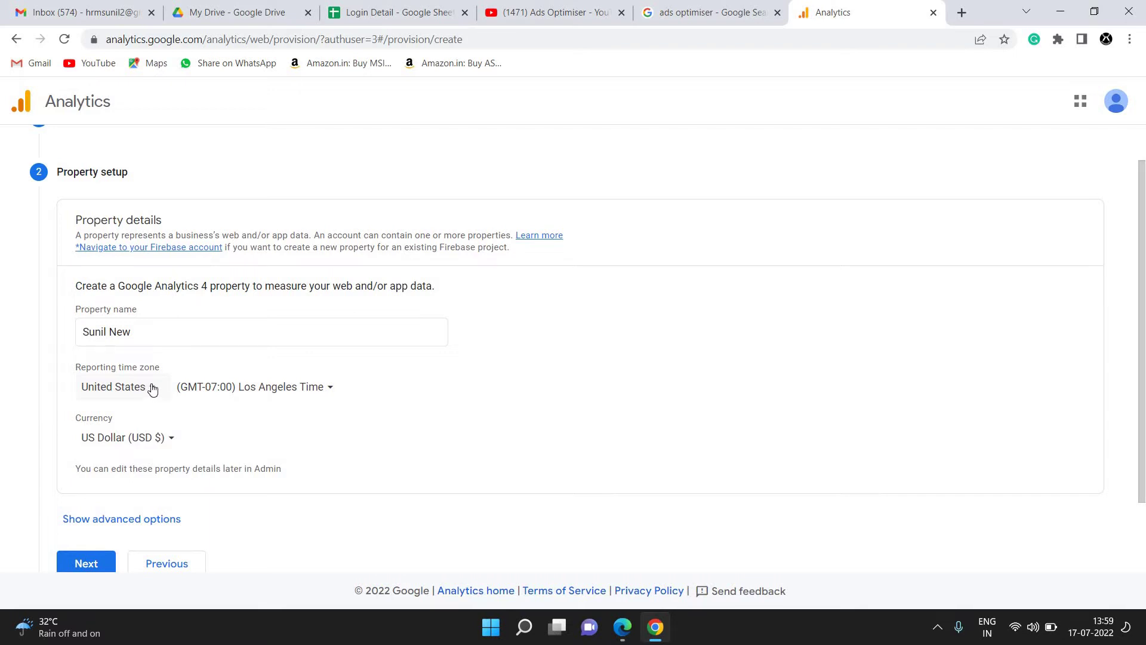
# Set the property's reporting time zone country to India.
pyautogui.click(152, 389)
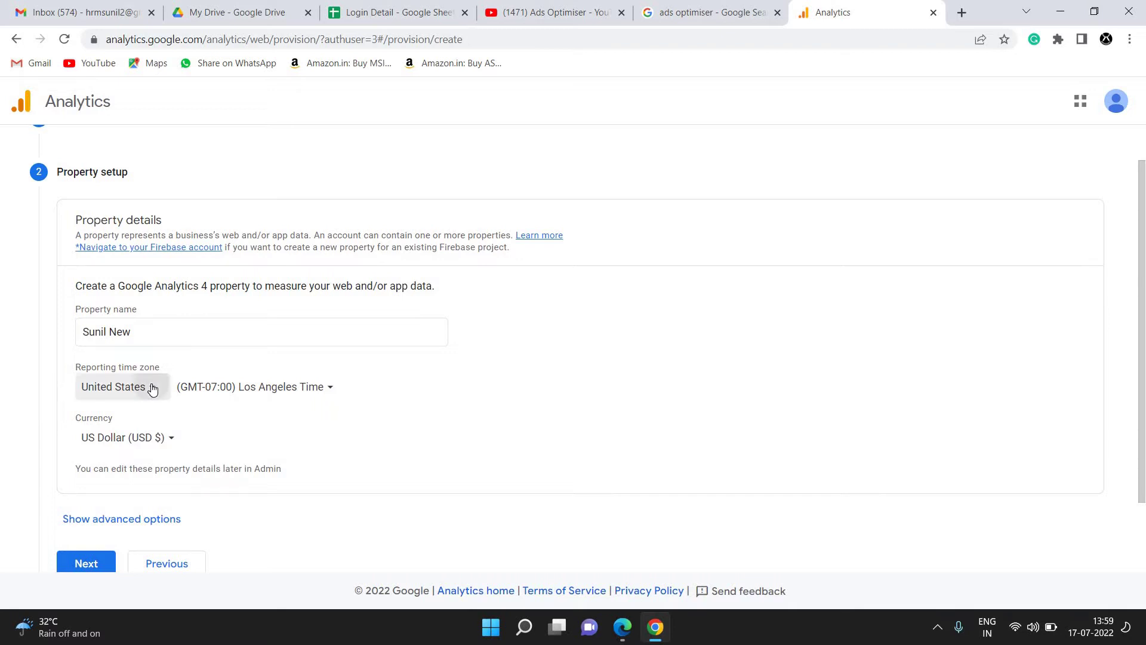
pyautogui.write('inda')
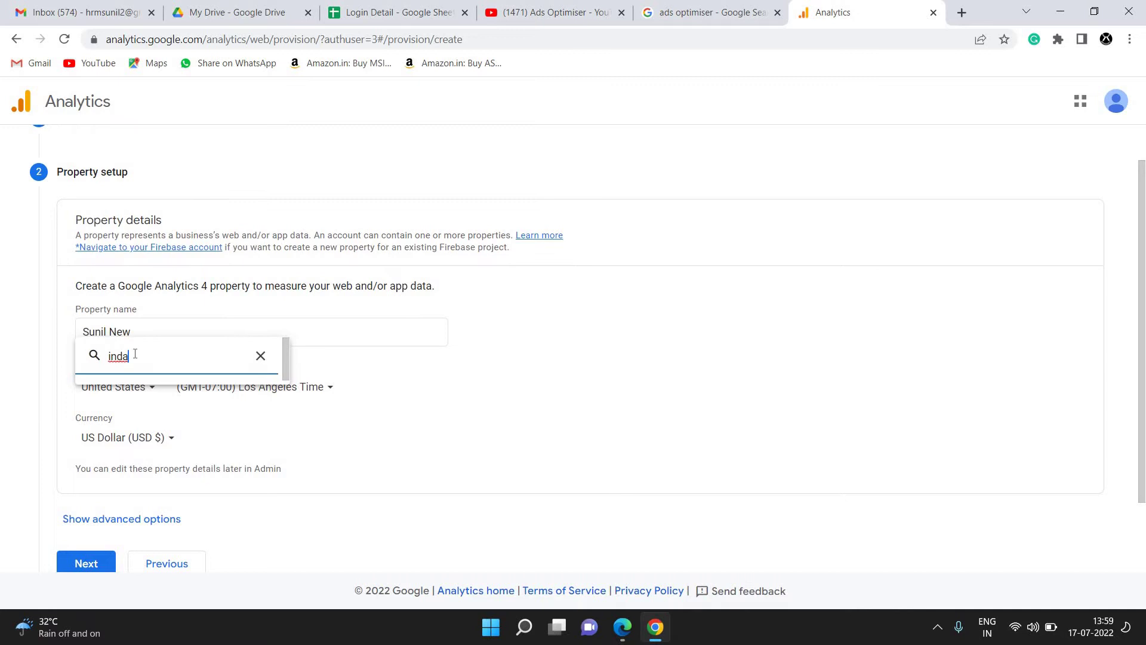
pyautogui.press('BackSpace')
pyautogui.press('BackSpace')
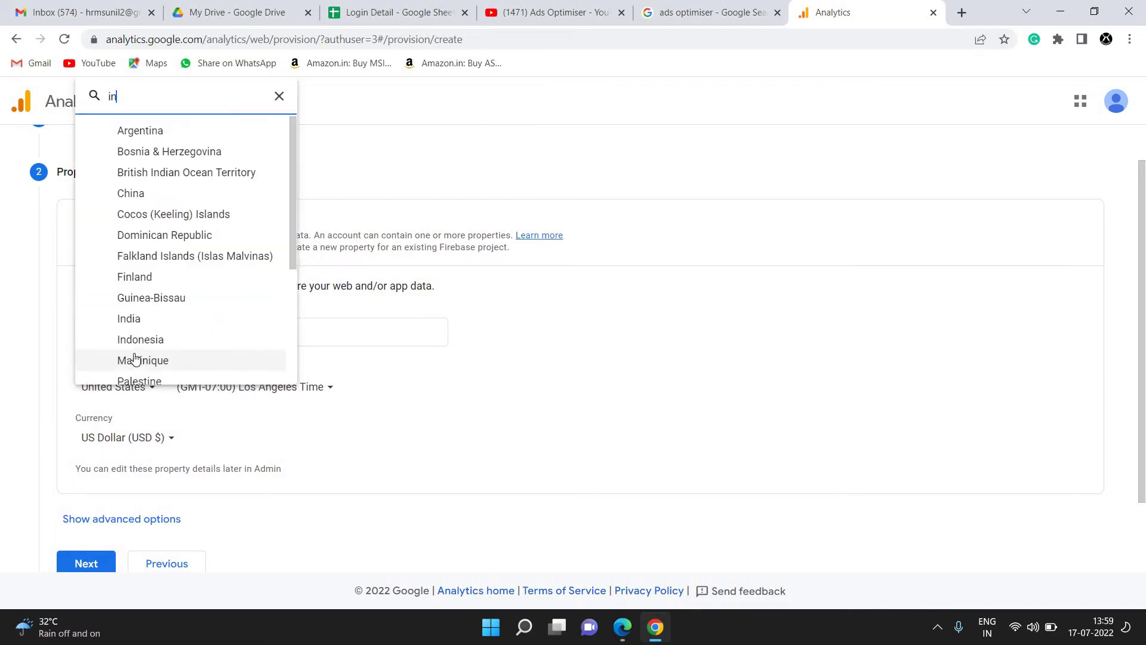
pyautogui.click(138, 322)
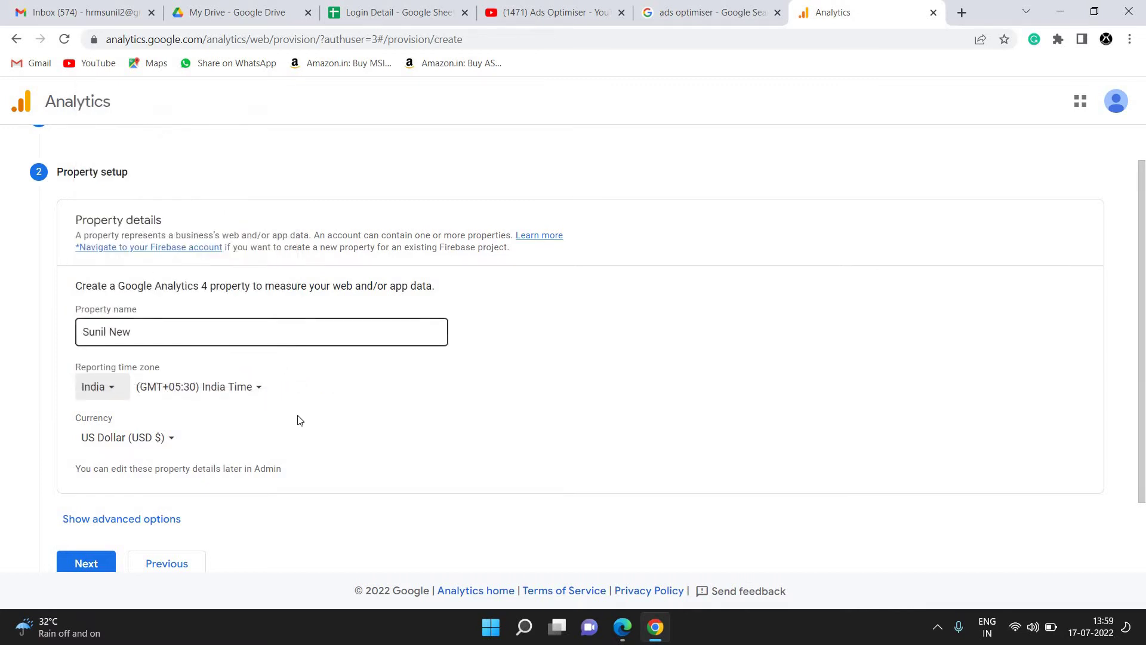
# Set the property's currency to Indian Rupee (INR ₹) and continue to the business information.
pyautogui.scroll(-1, 367, 431)
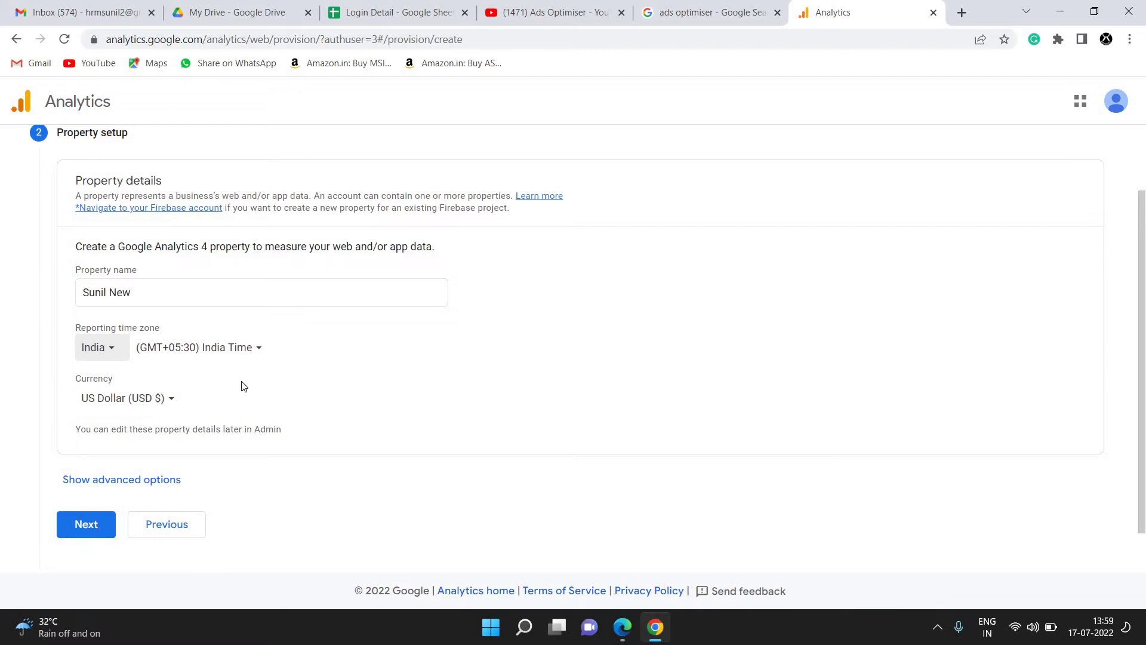
pyautogui.click(163, 400)
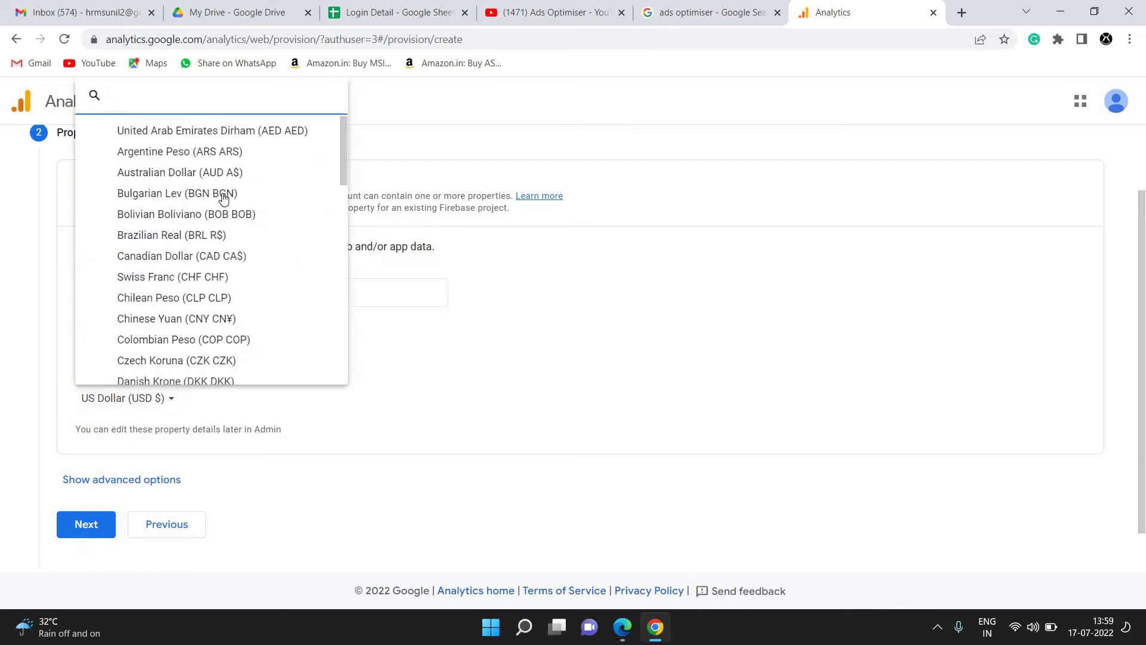
pyautogui.write('inr')
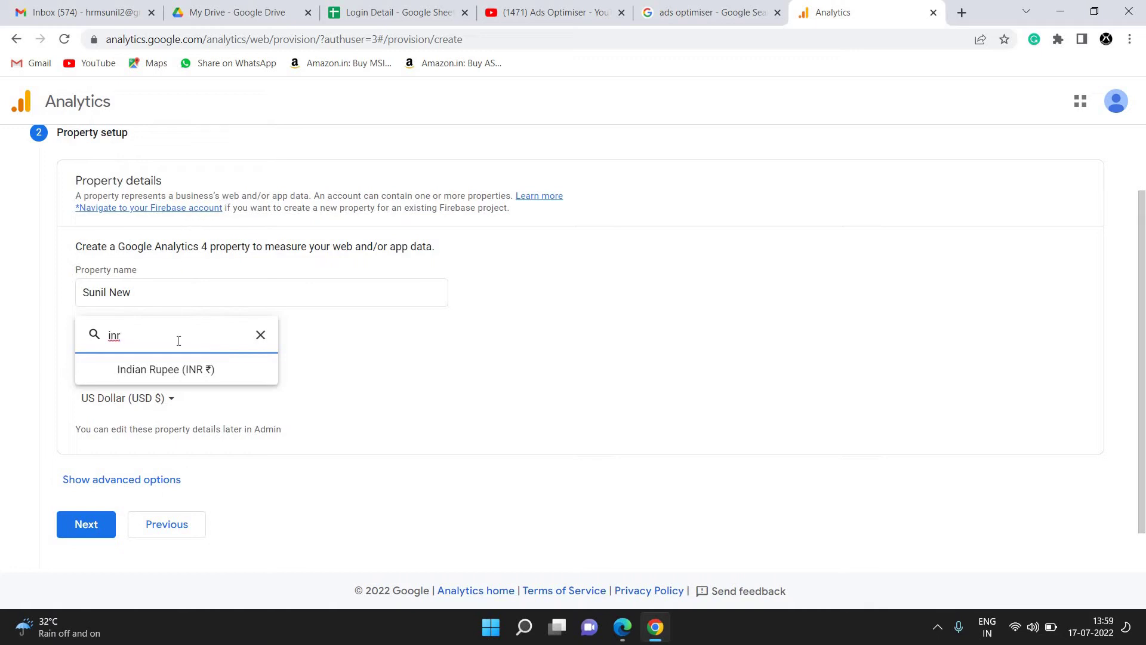
pyautogui.click(190, 374)
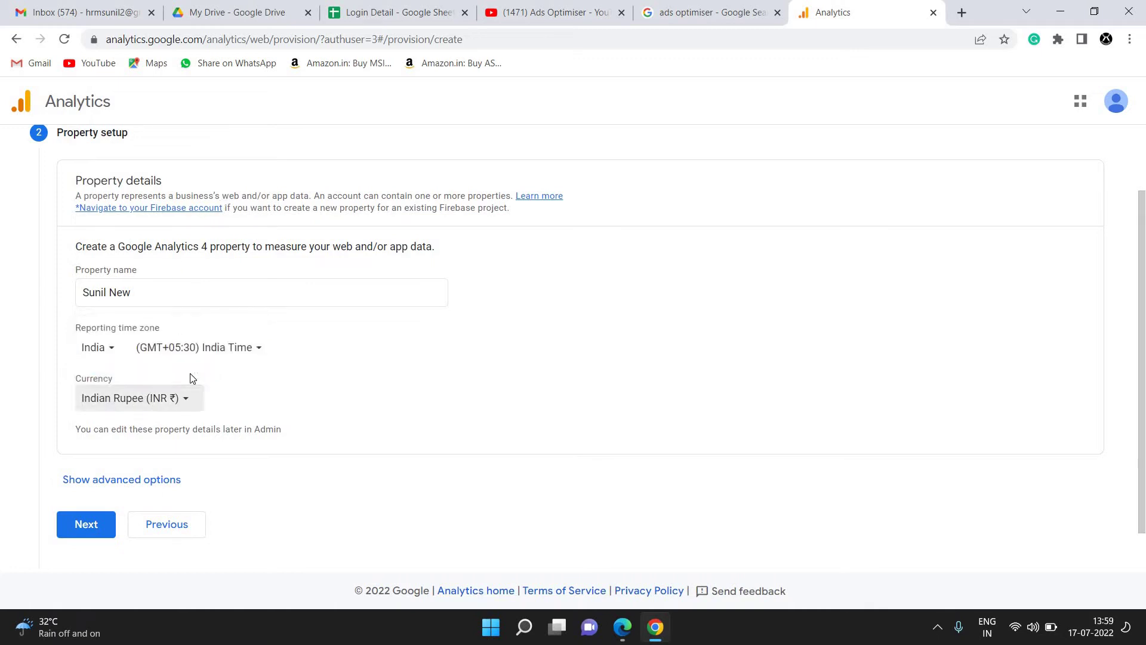
pyautogui.click(94, 523)
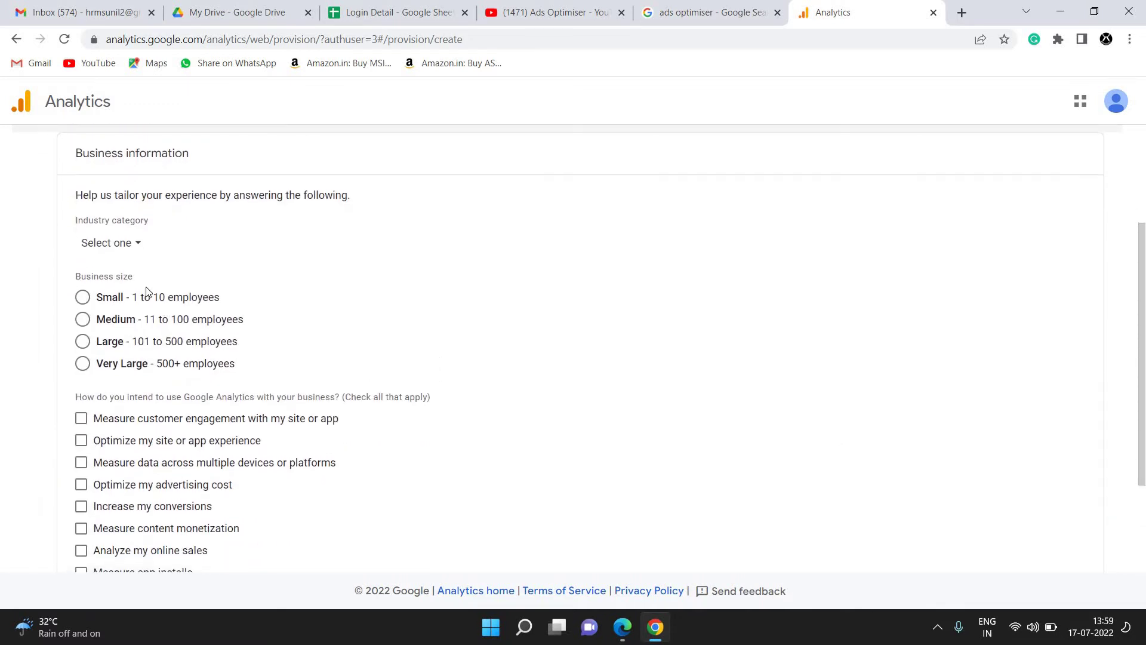
# Set the industry category to Travel and the business size to Small, 1 to 10 employees.
pyautogui.click(134, 249)
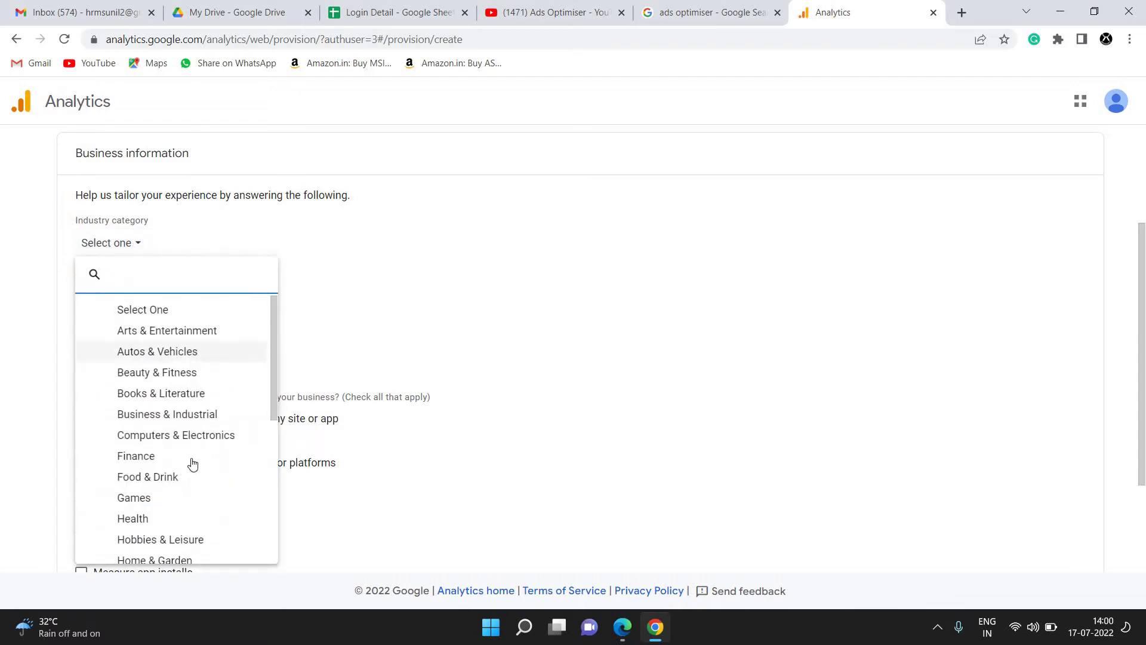
pyautogui.scroll(-5, 192, 463)
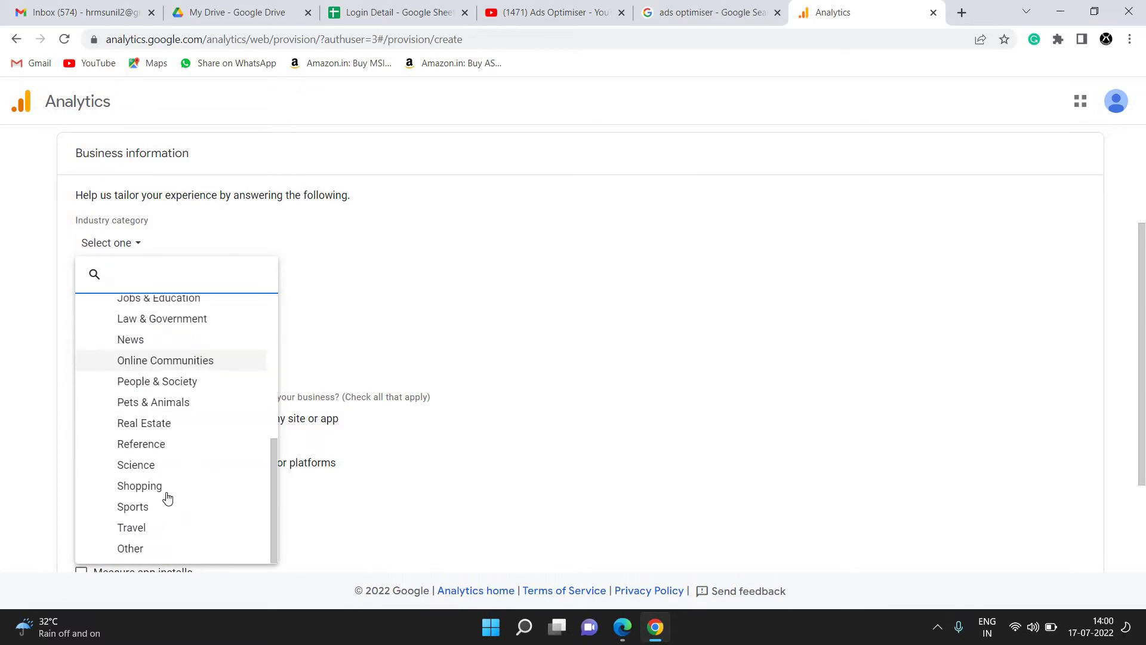
pyautogui.click(141, 533)
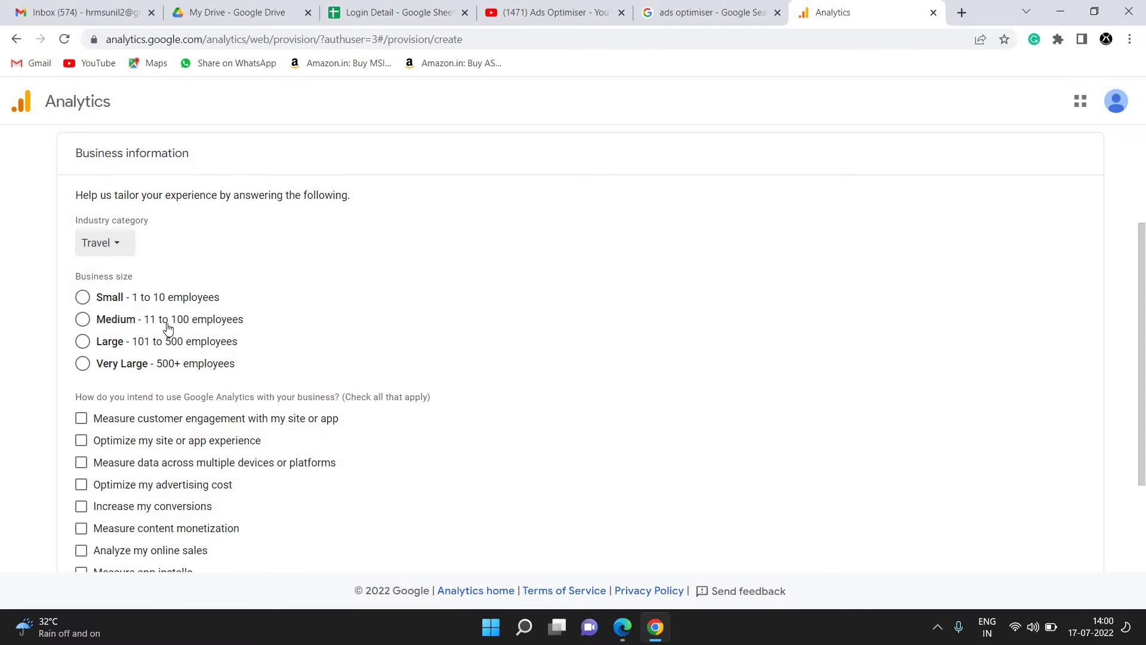
pyautogui.click(83, 297)
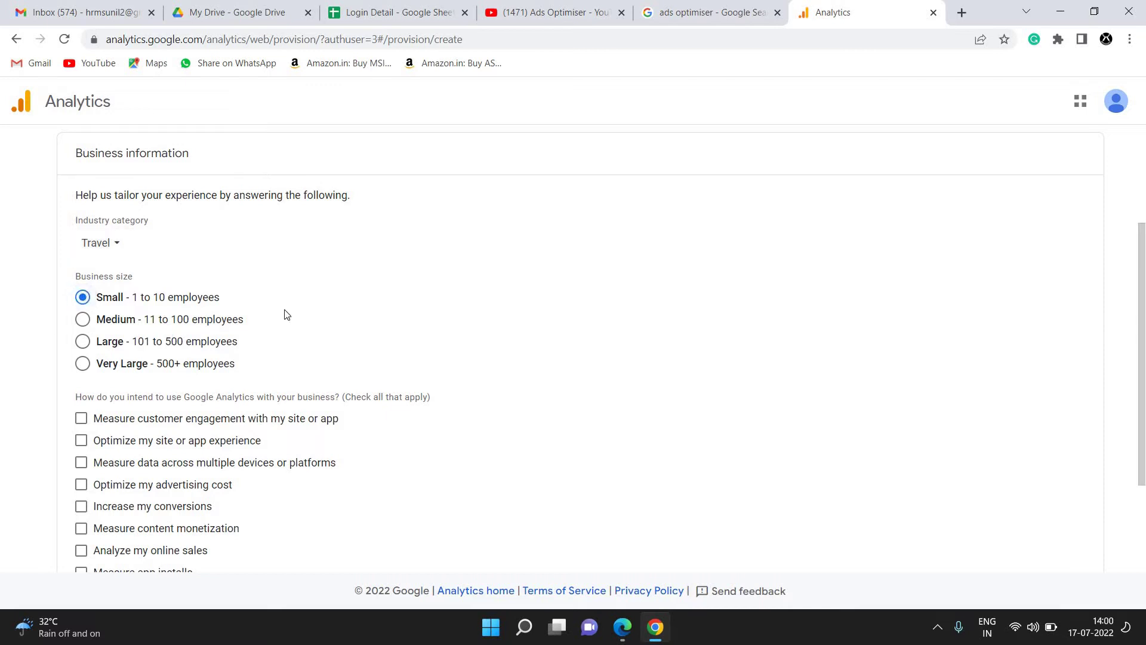
# Tick every intended use of Google Analytics from customer engagement to lead generation, leaving out Other, and submit the account for creation.
pyautogui.scroll(-3, 285, 314)
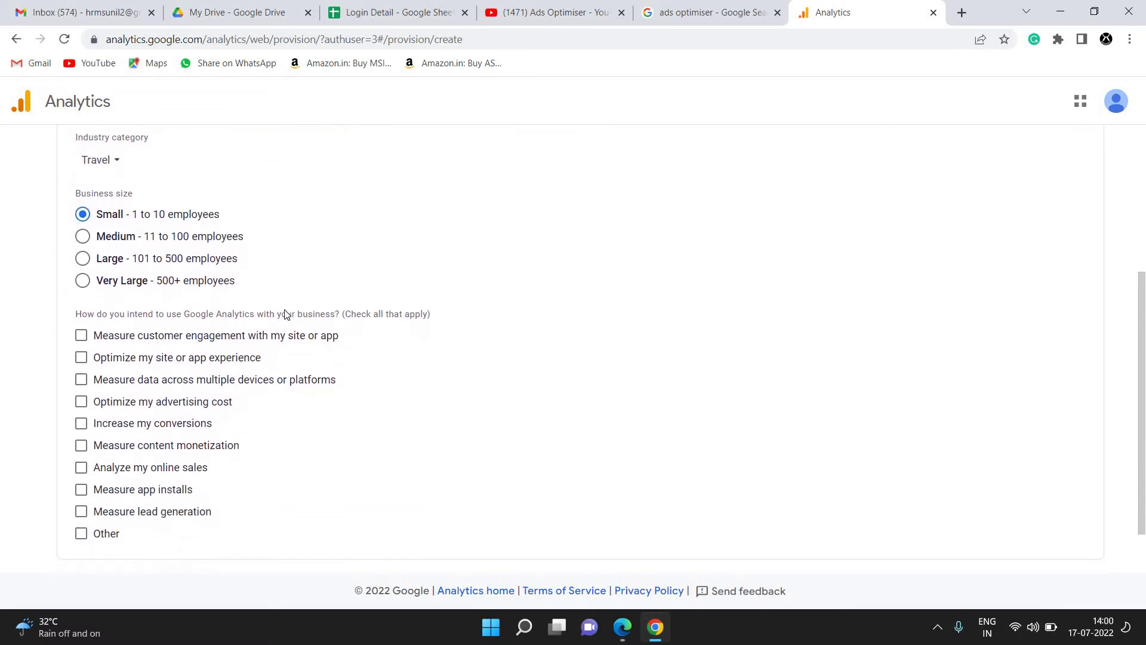
pyautogui.scroll(-1, 280, 346)
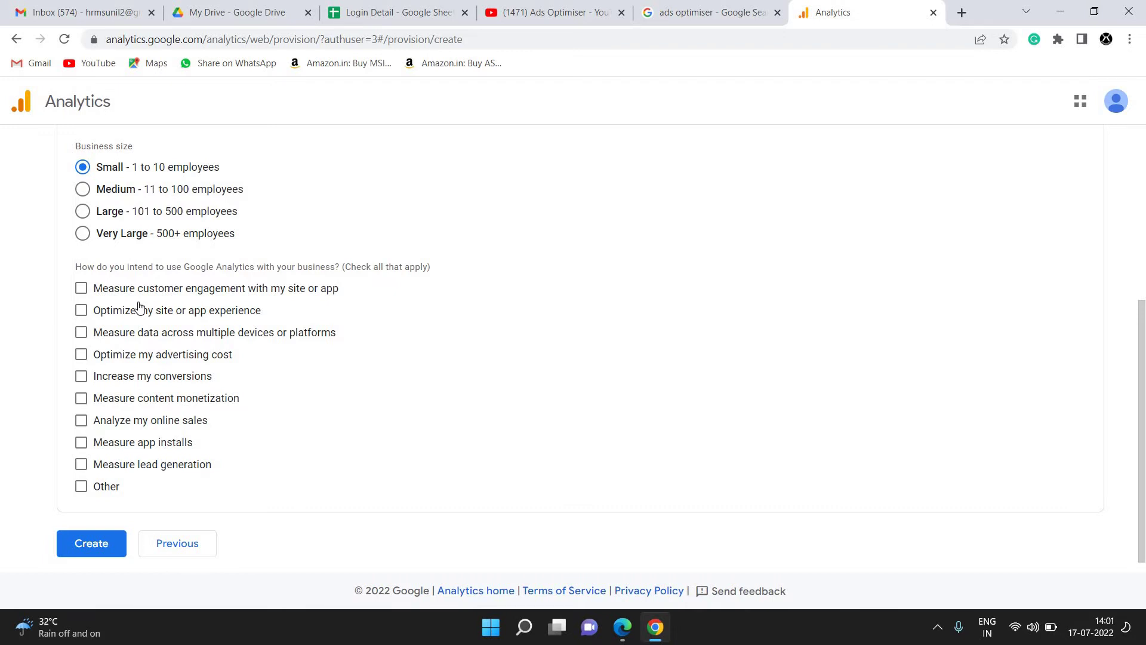
pyautogui.click(82, 289)
pyautogui.click(80, 313)
pyautogui.click(80, 378)
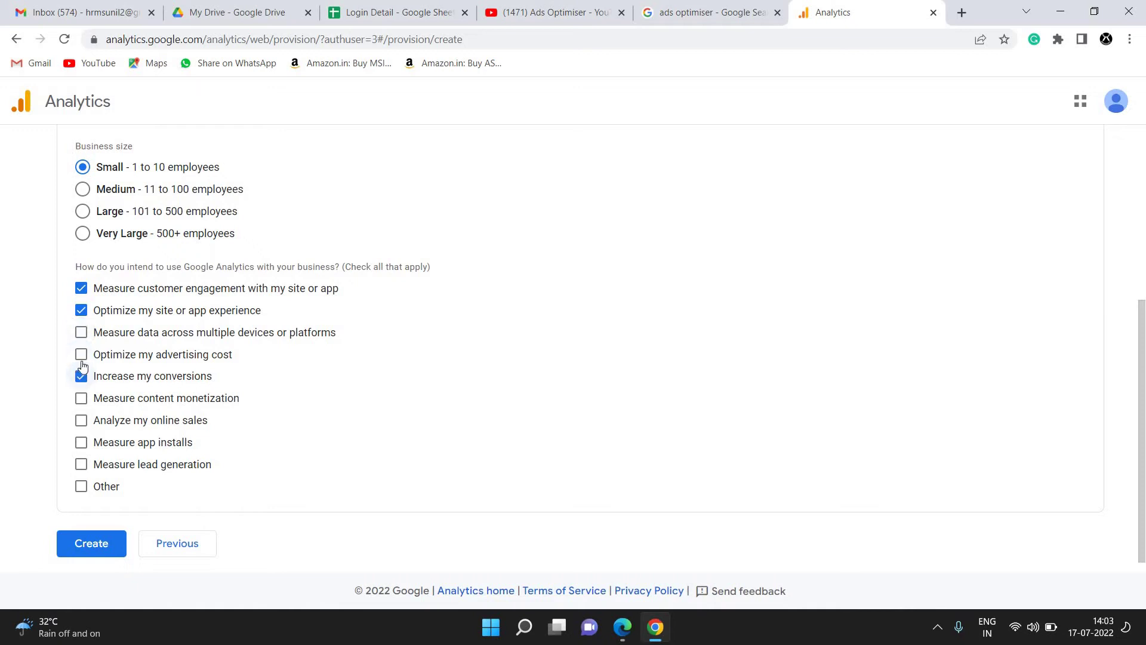
pyautogui.click(82, 332)
pyautogui.click(82, 355)
pyautogui.click(81, 399)
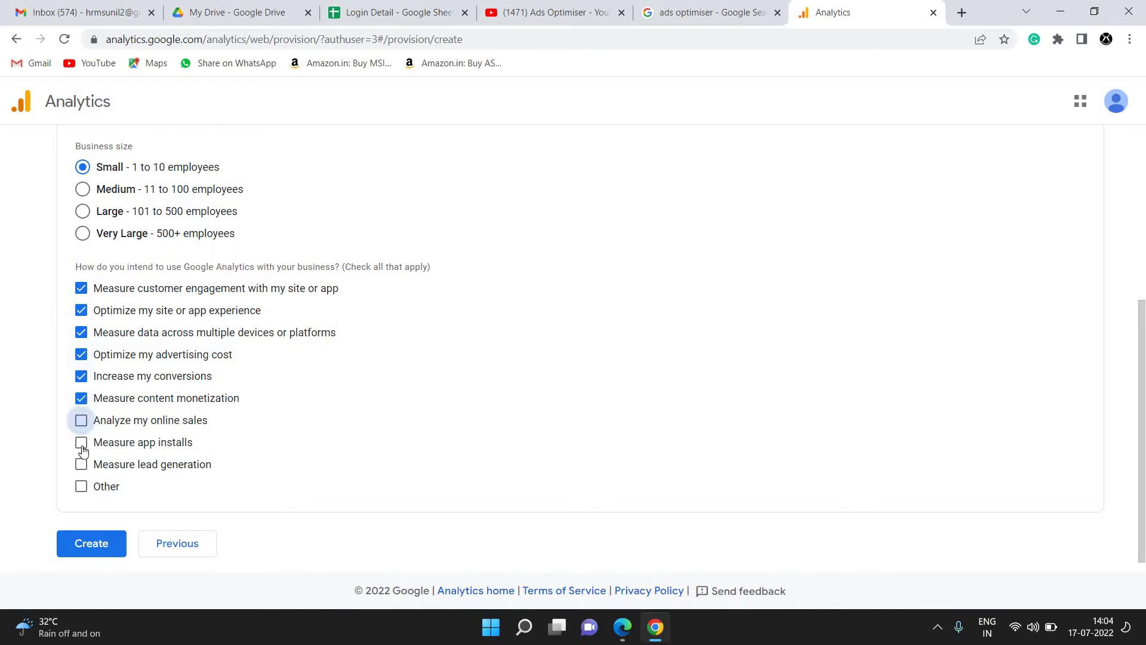
pyautogui.click(83, 467)
pyautogui.click(81, 443)
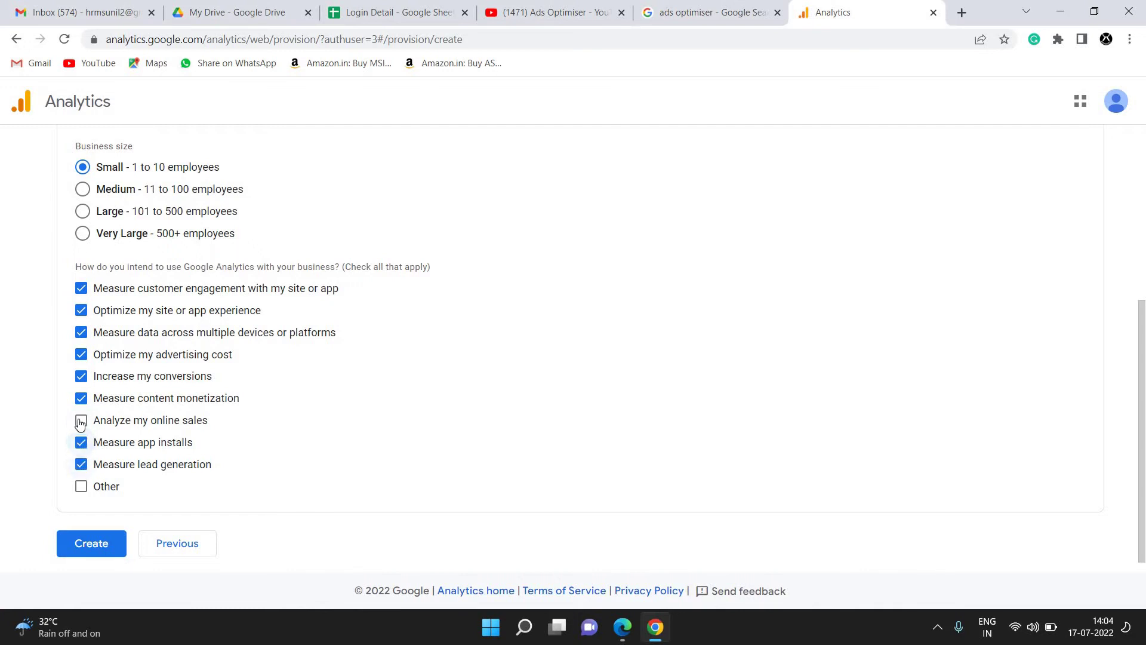
pyautogui.click(81, 421)
pyautogui.click(88, 544)
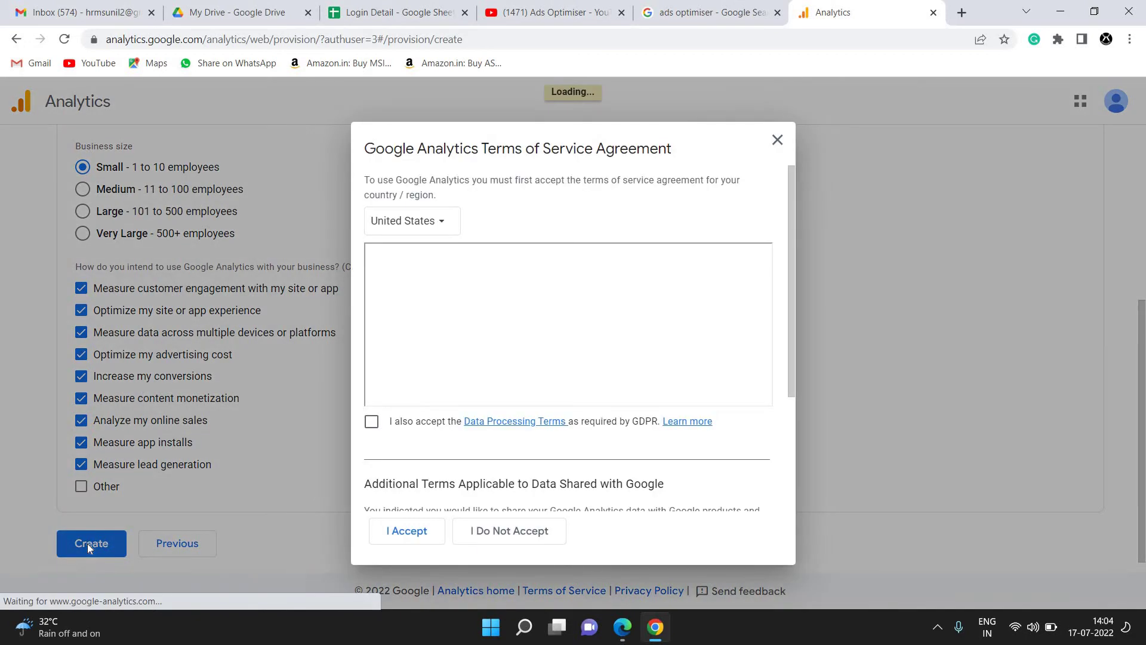
# Set the country for the Google Analytics Terms of Service Agreement to India.
pyautogui.click(443, 221)
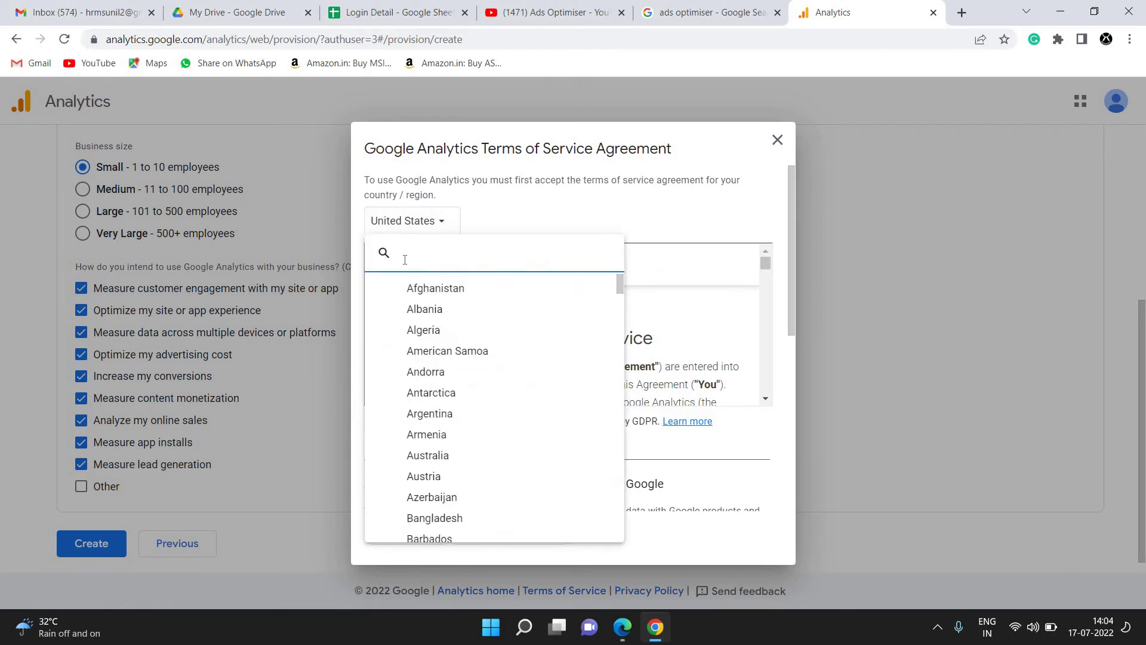
pyautogui.write('in')
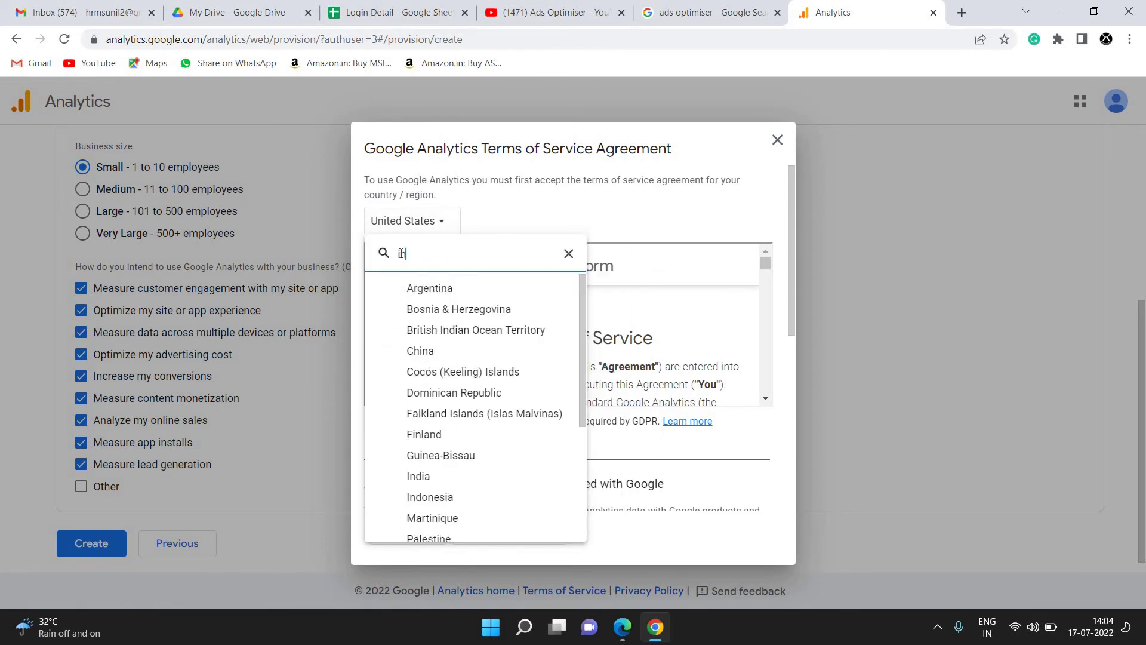
pyautogui.write('dia')
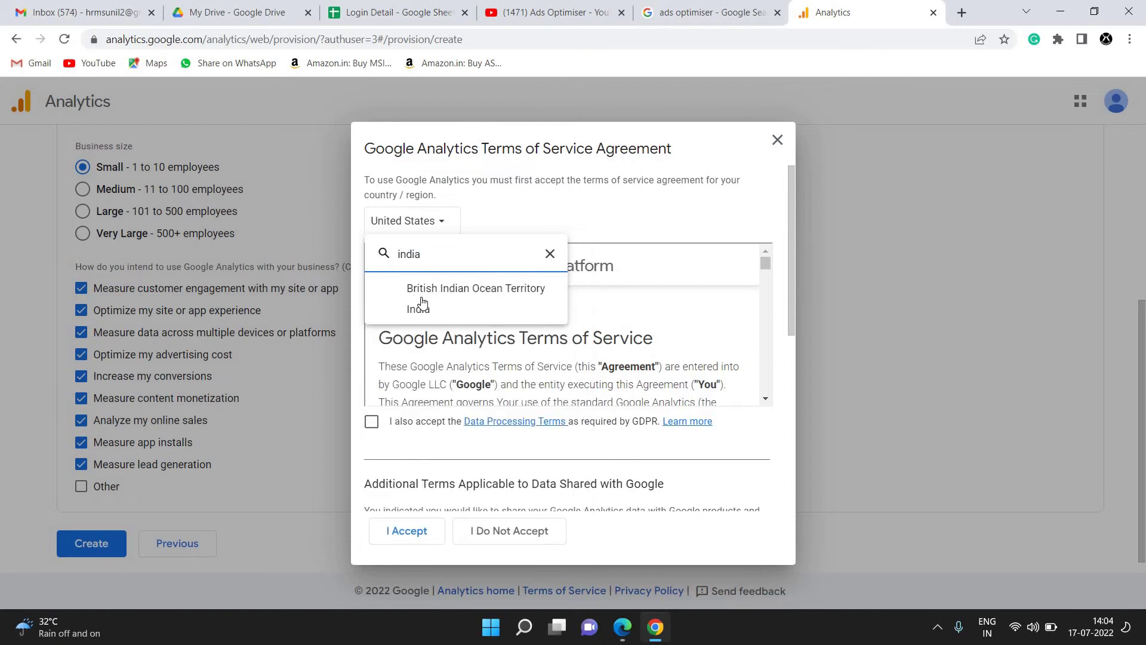
pyautogui.click(421, 307)
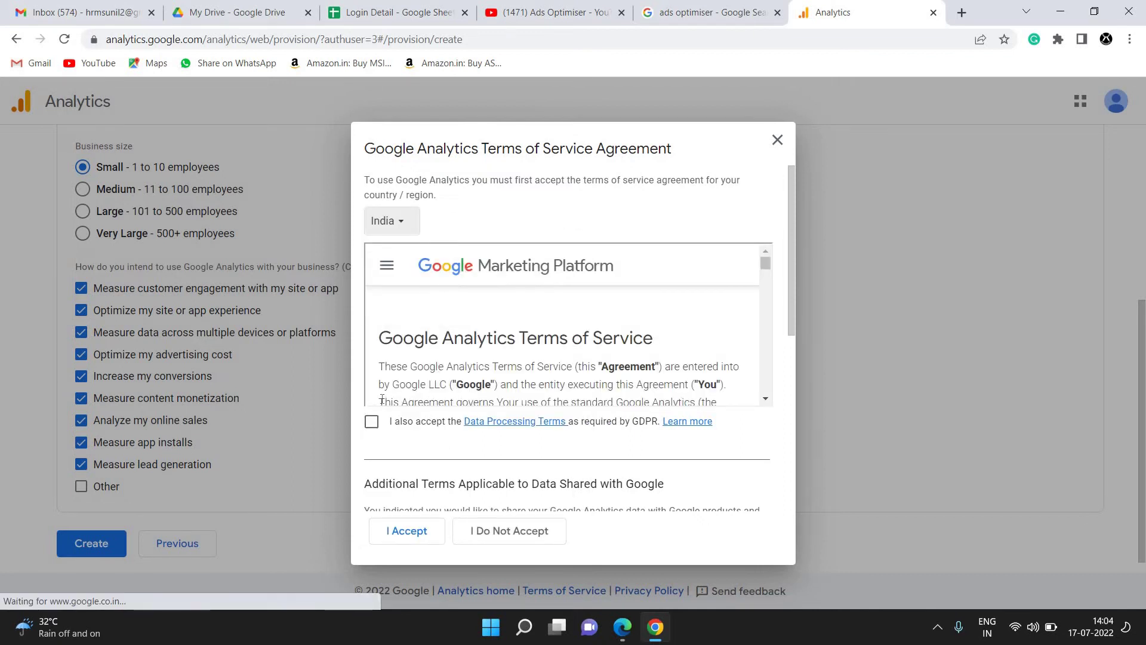
# Read through the terms of service, tick acceptance of the Measurement Controller-Controller Data Protection Terms, and accept the agreement.
pyautogui.scroll(-10, 489, 330)
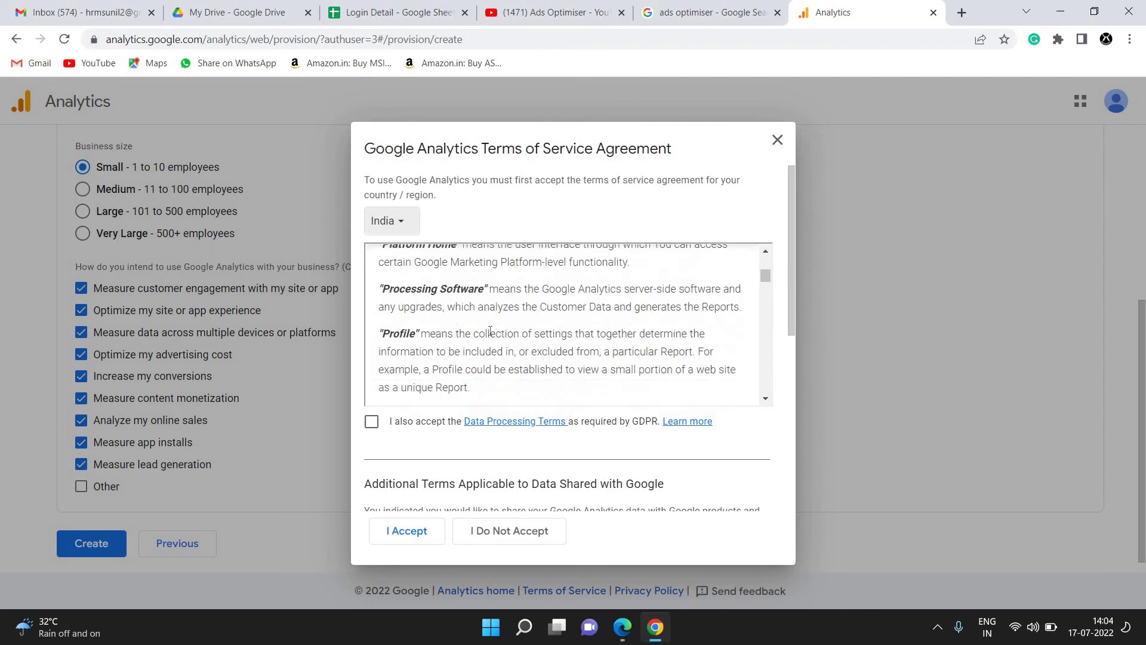
pyautogui.scroll(-10, 490, 331)
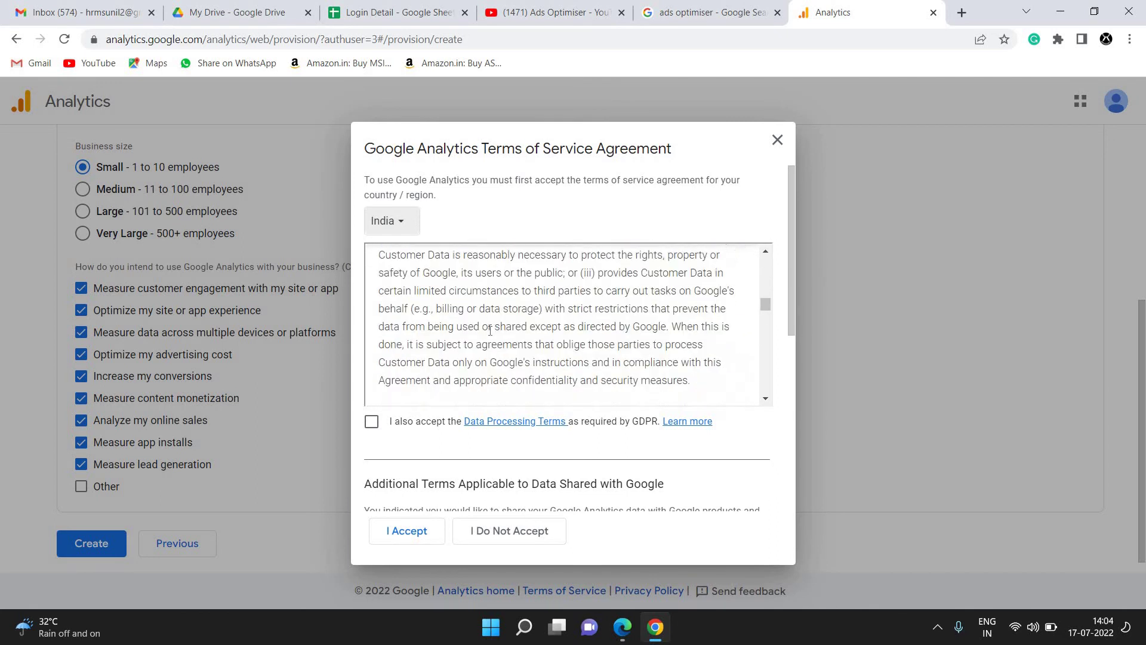
pyautogui.scroll(-10, 489, 334)
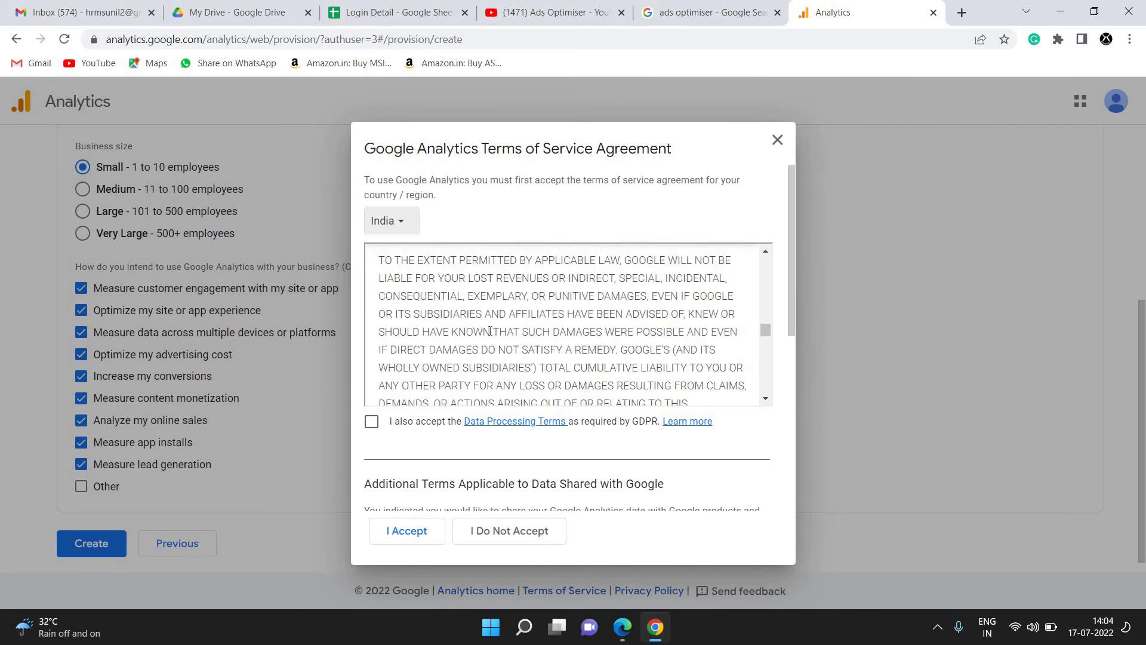
pyautogui.scroll(-15, 489, 334)
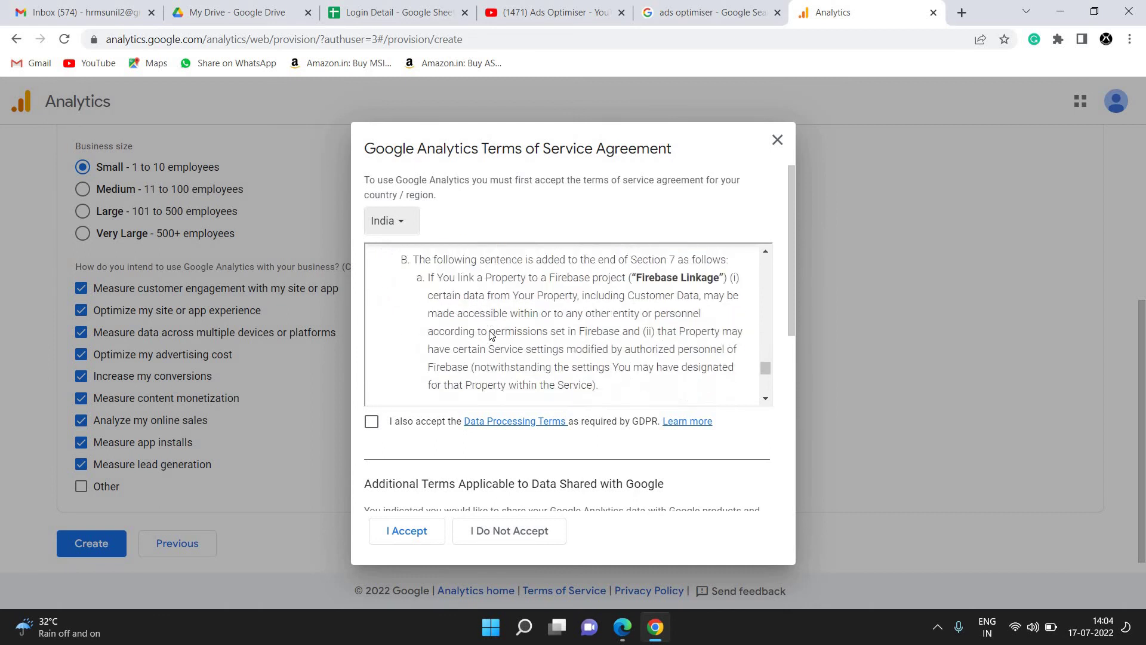
pyautogui.scroll(-3, 489, 334)
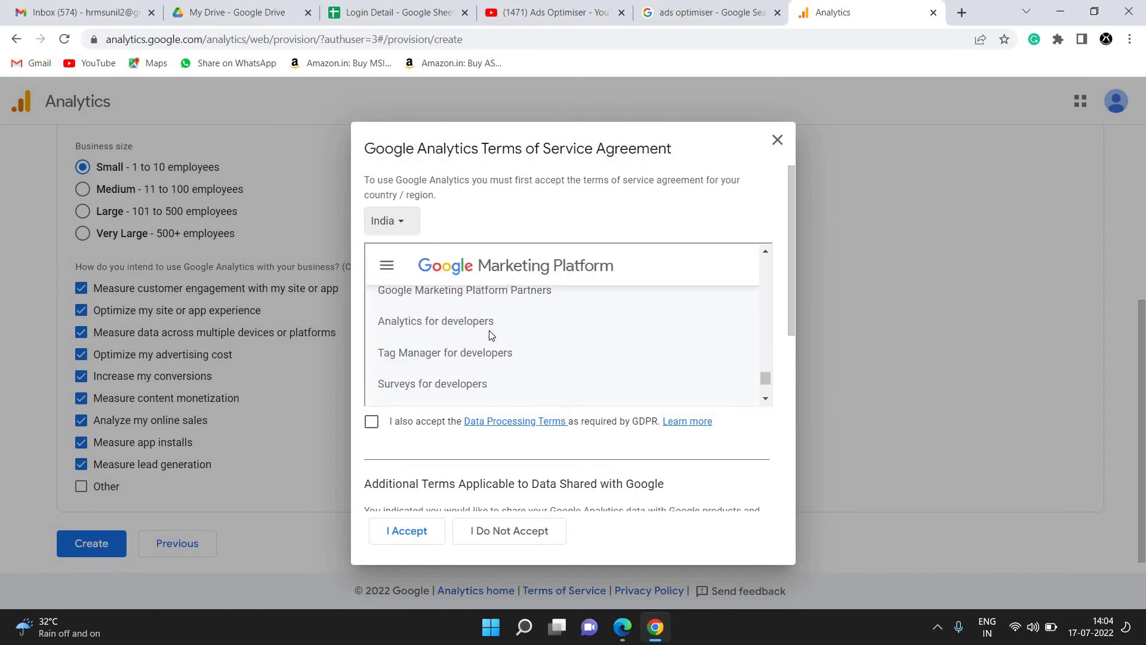
pyautogui.scroll(-10, 490, 334)
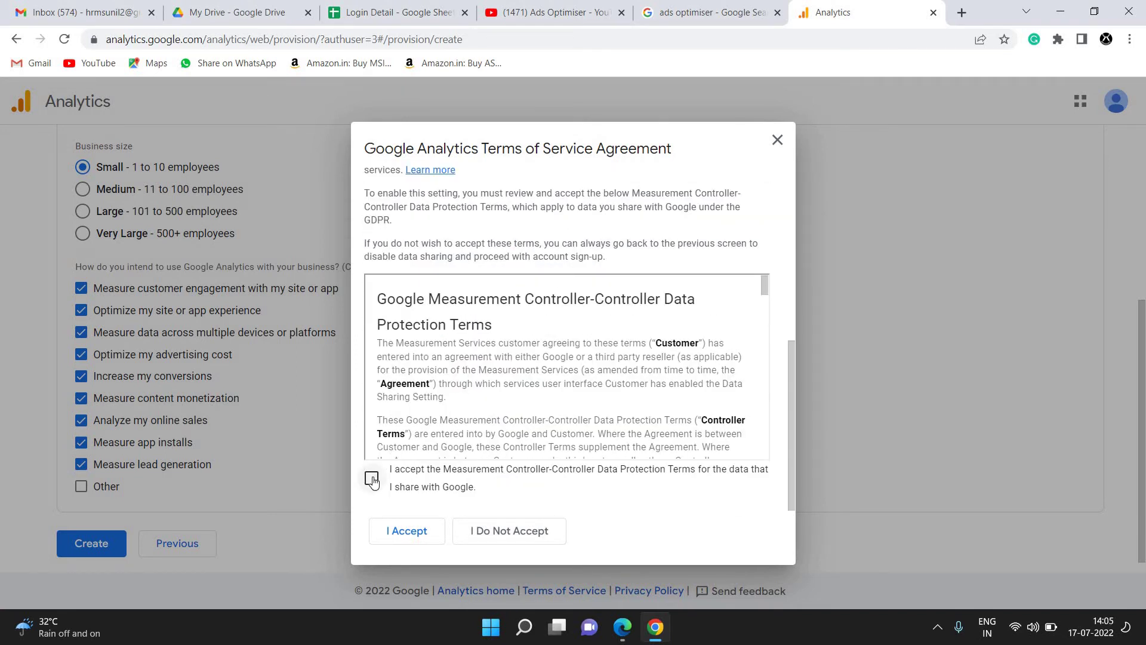
pyautogui.click(372, 479)
pyautogui.click(408, 536)
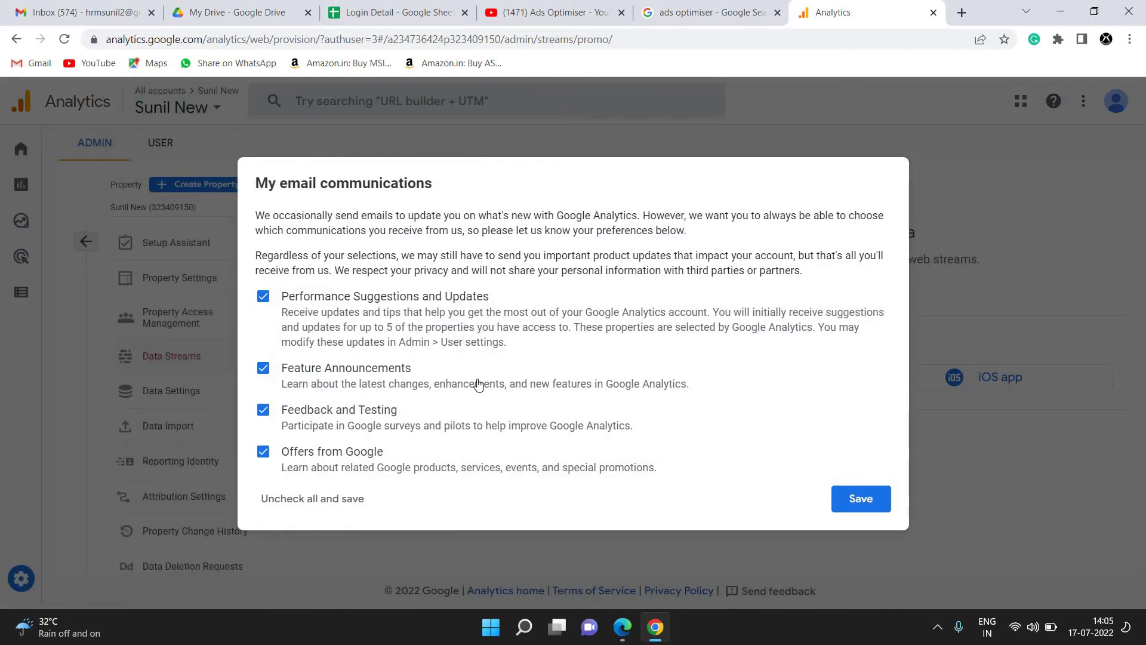
# Save the email communication preferences with all options ticked and choose Web as the data stream platform.
pyautogui.click(860, 495)
pyautogui.click(856, 510)
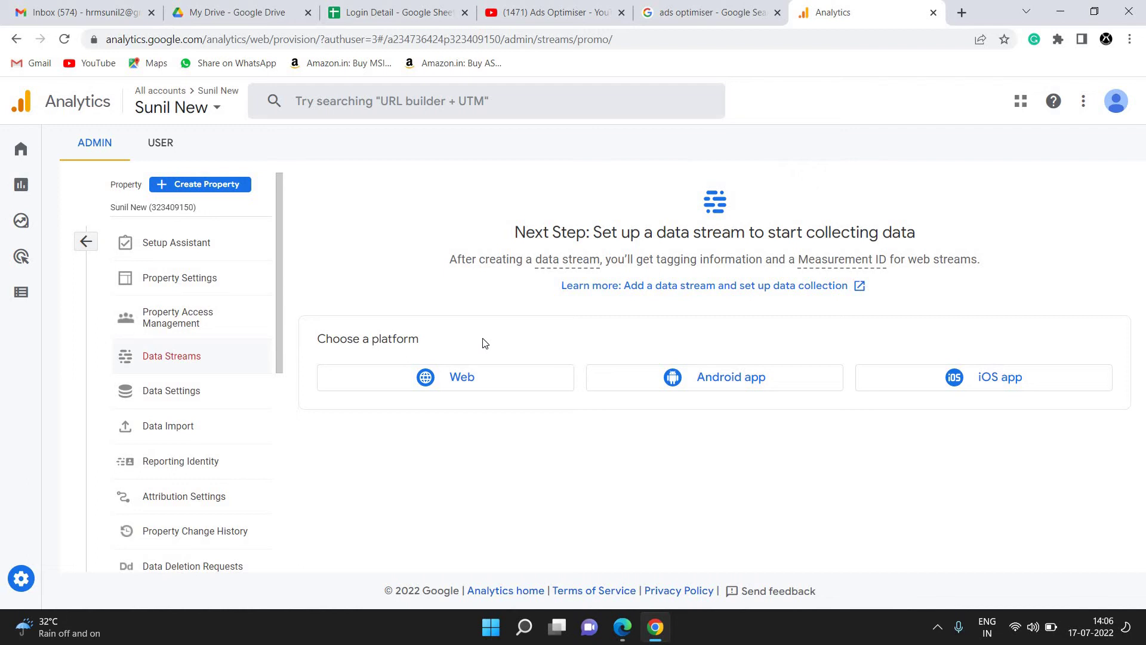
pyautogui.click(465, 376)
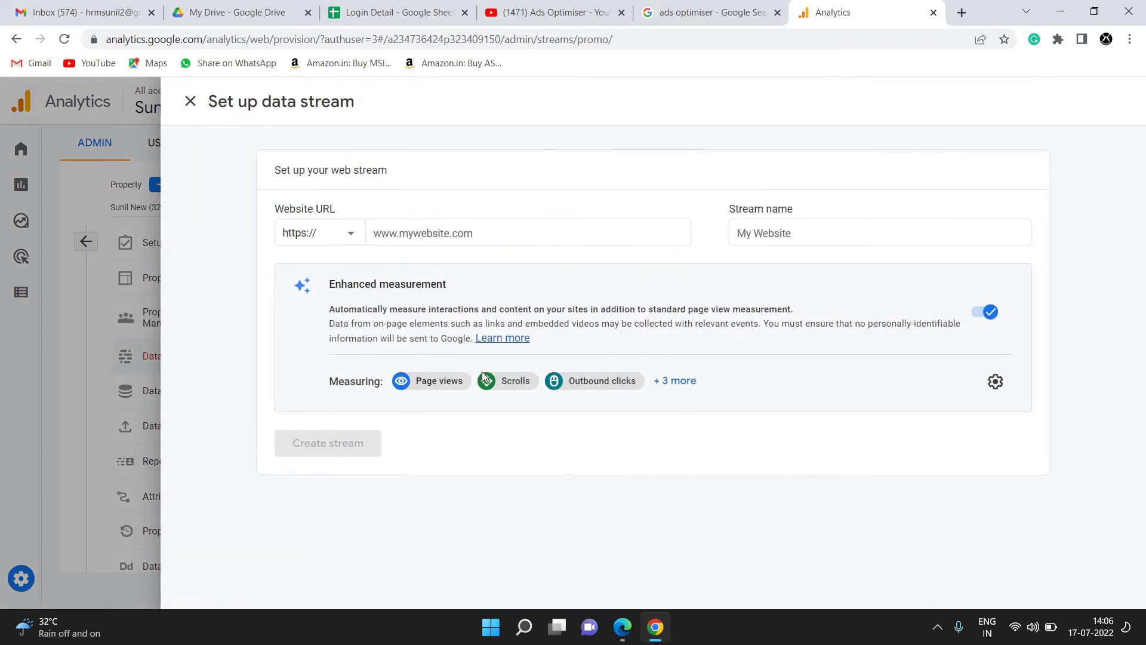
pyautogui.click(398, 244)
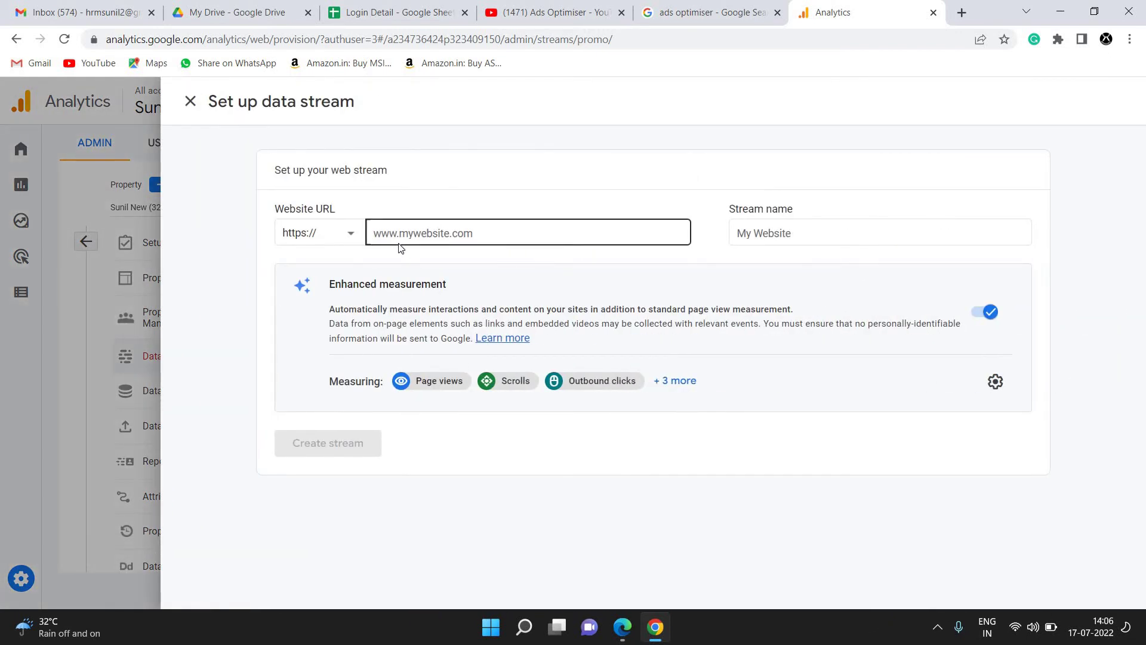
pyautogui.click(340, 233)
pyautogui.click(472, 238)
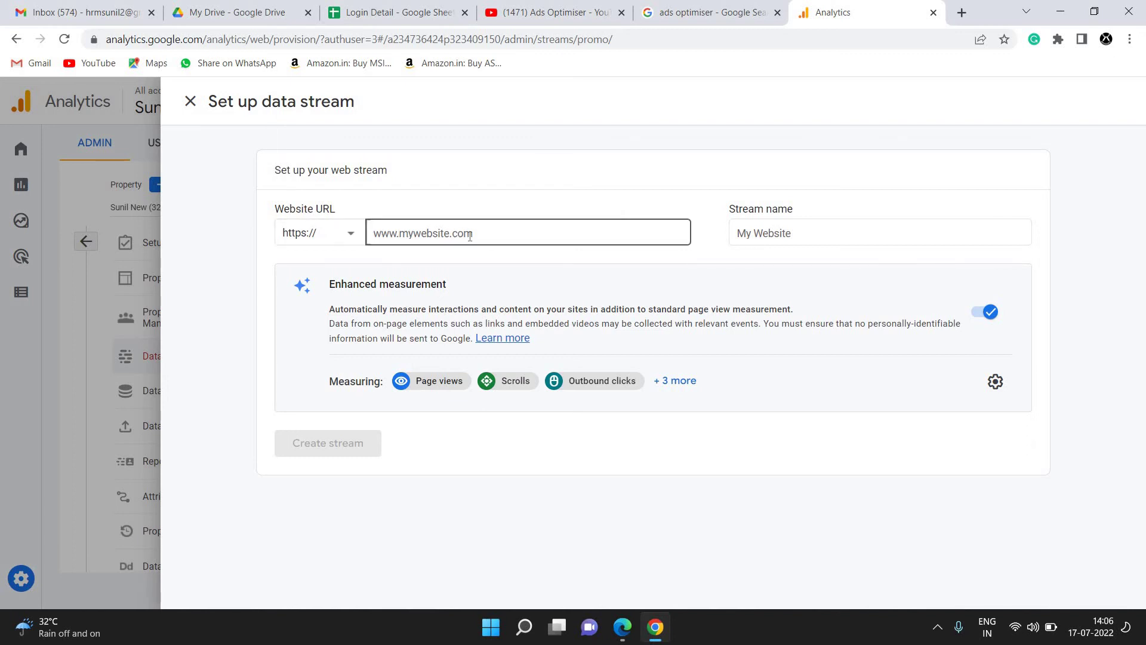
pyautogui.click(504, 238)
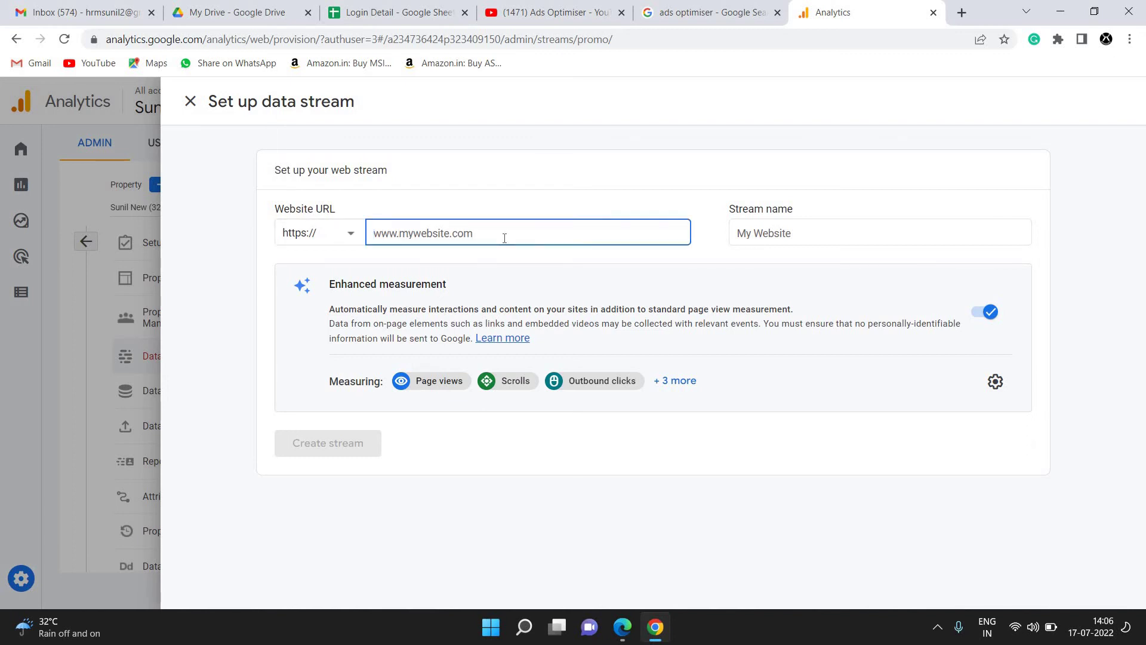
pyautogui.write('www')
pyautogui.write('/.abc.com')
pyautogui.press('Tab')
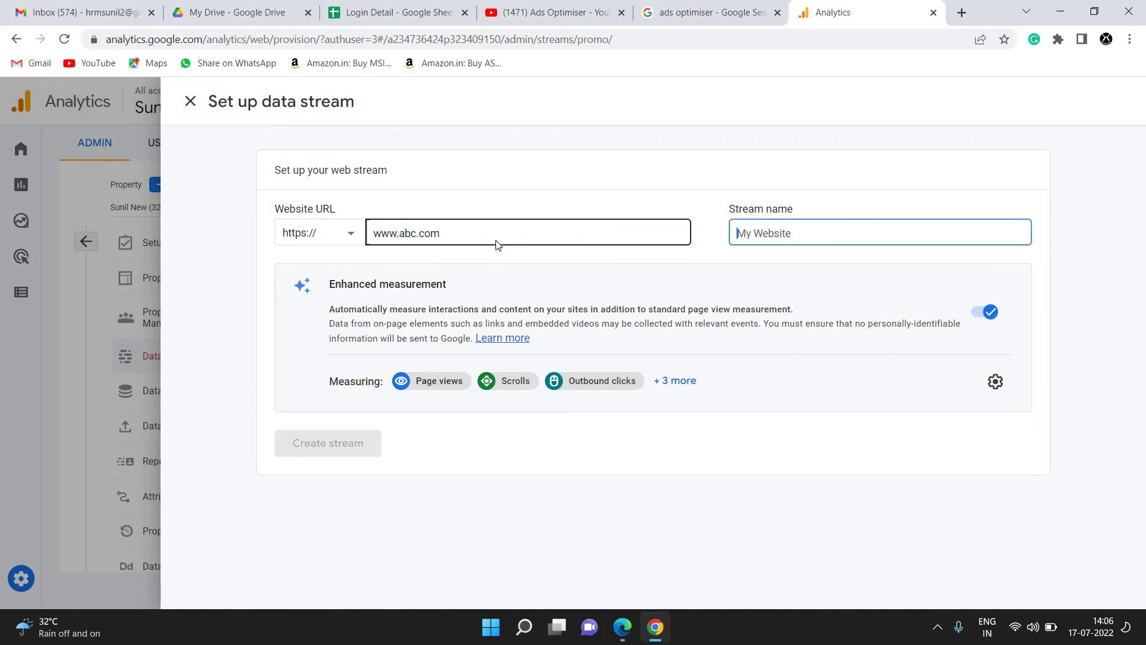
# Give the web stream the same name as the account, show all enhanced measurements, and create the stream.
pyautogui.write('Sunil New')
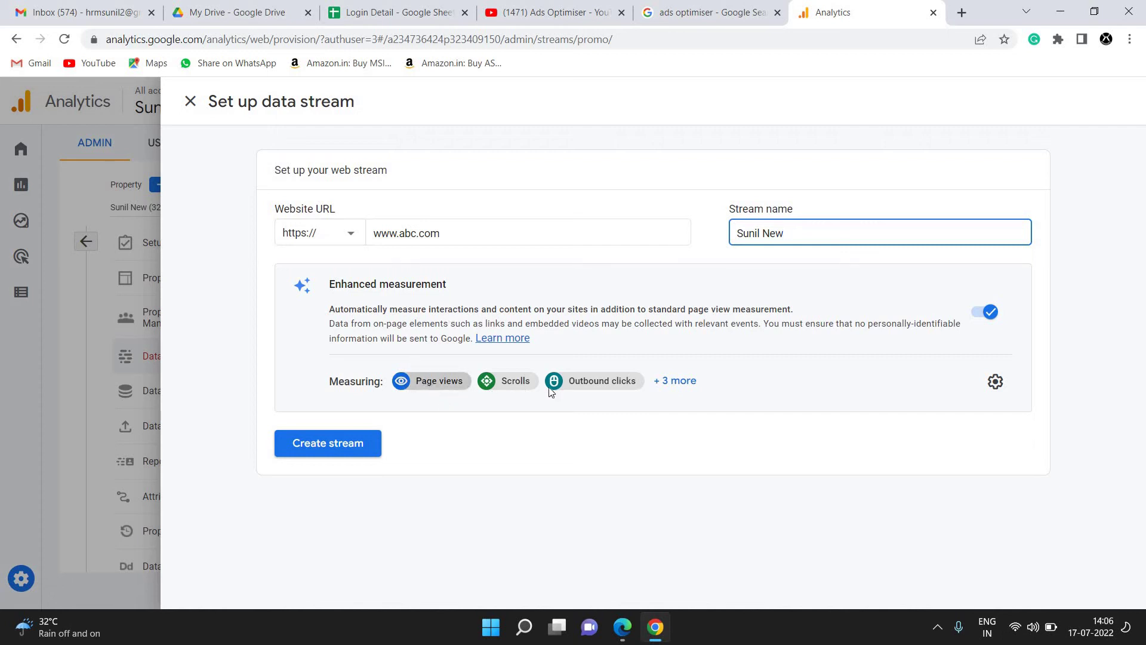
pyautogui.click(684, 382)
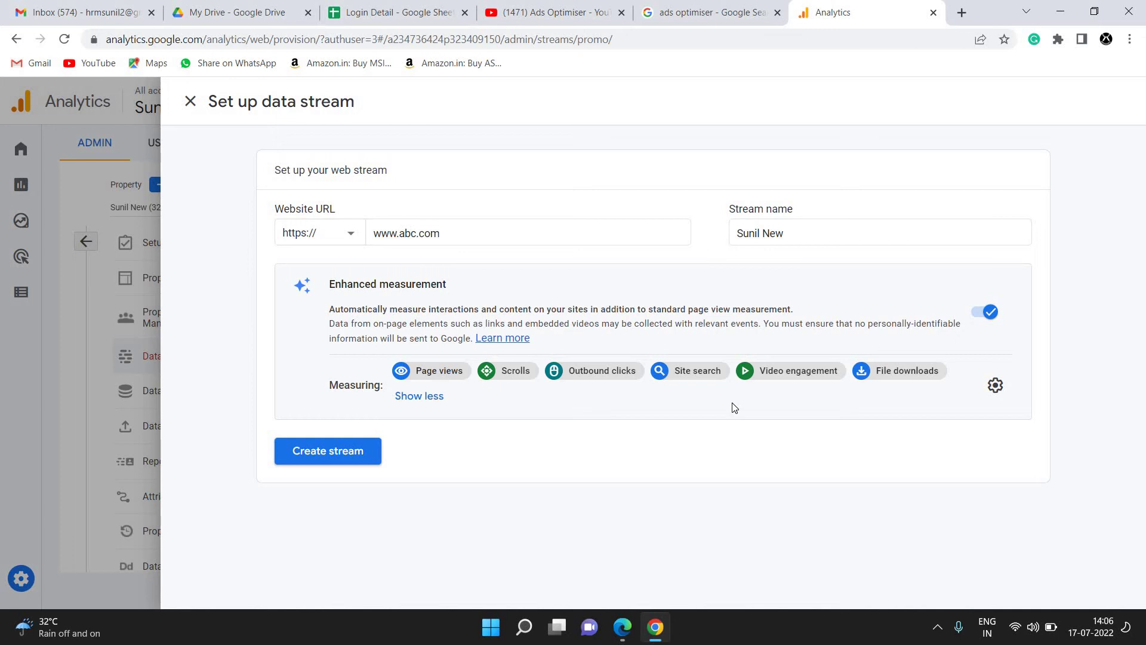
pyautogui.click(332, 454)
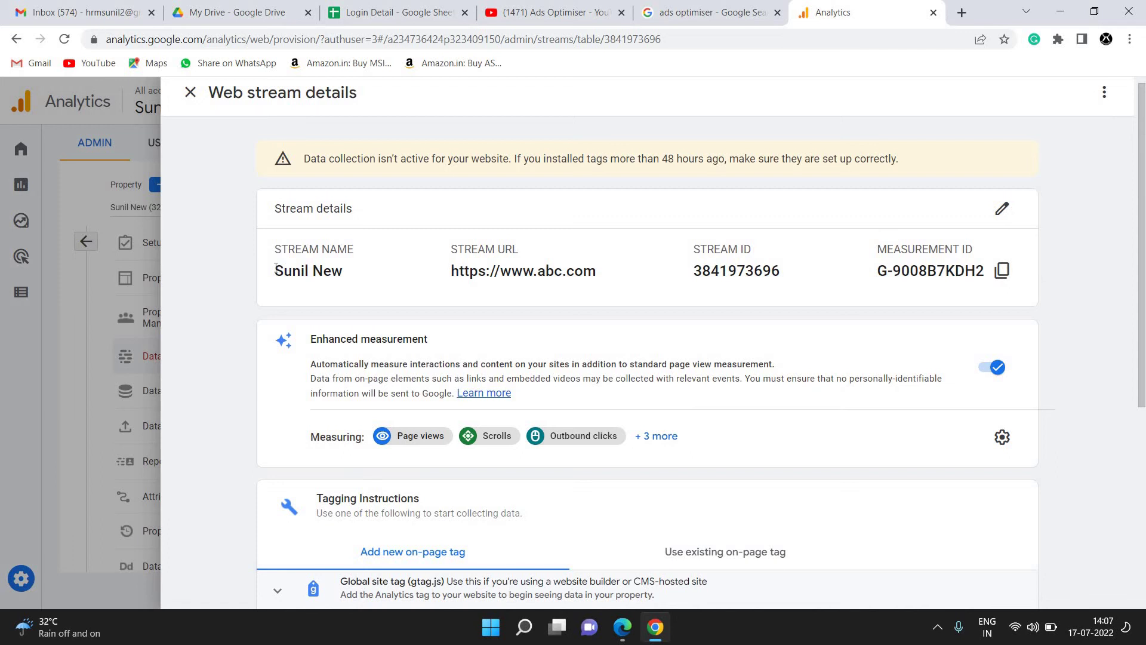
# Copy the new web stream's measurement ID from its stream details.
pyautogui.moveTo(276, 269); pyautogui.dragTo(357, 274)
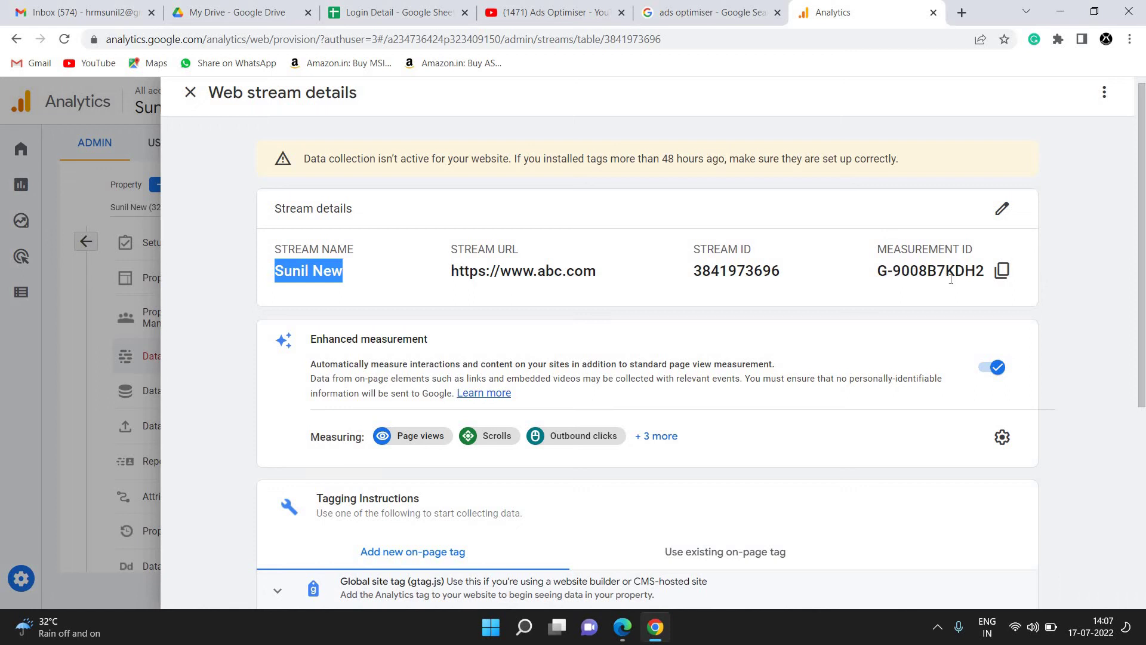
pyautogui.click(1002, 273)
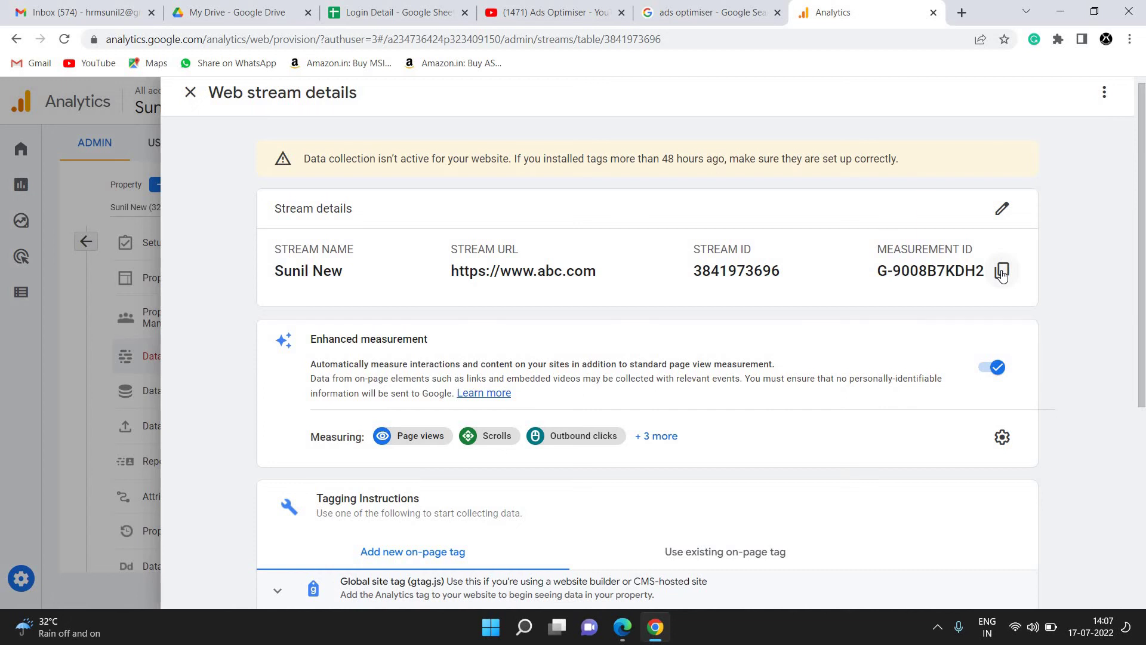
# Expand the Global site tag (gtag.js) instructions and examine the tag code and where it has to be placed on the website.
pyautogui.scroll(-5, 1002, 274)
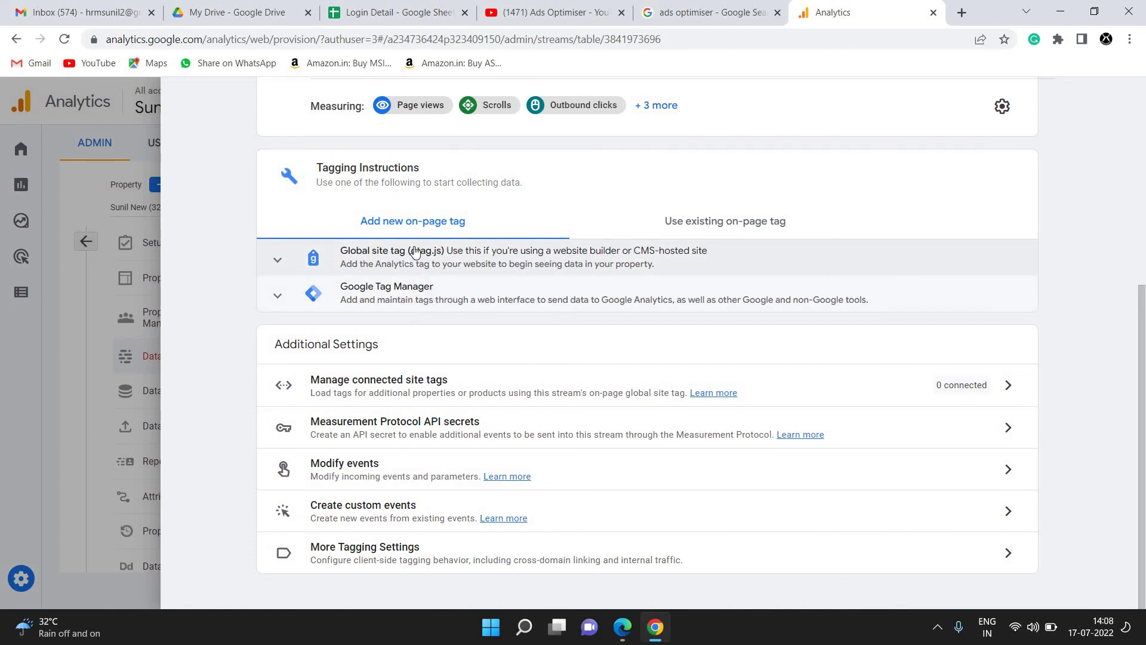
pyautogui.scroll(1, 416, 252)
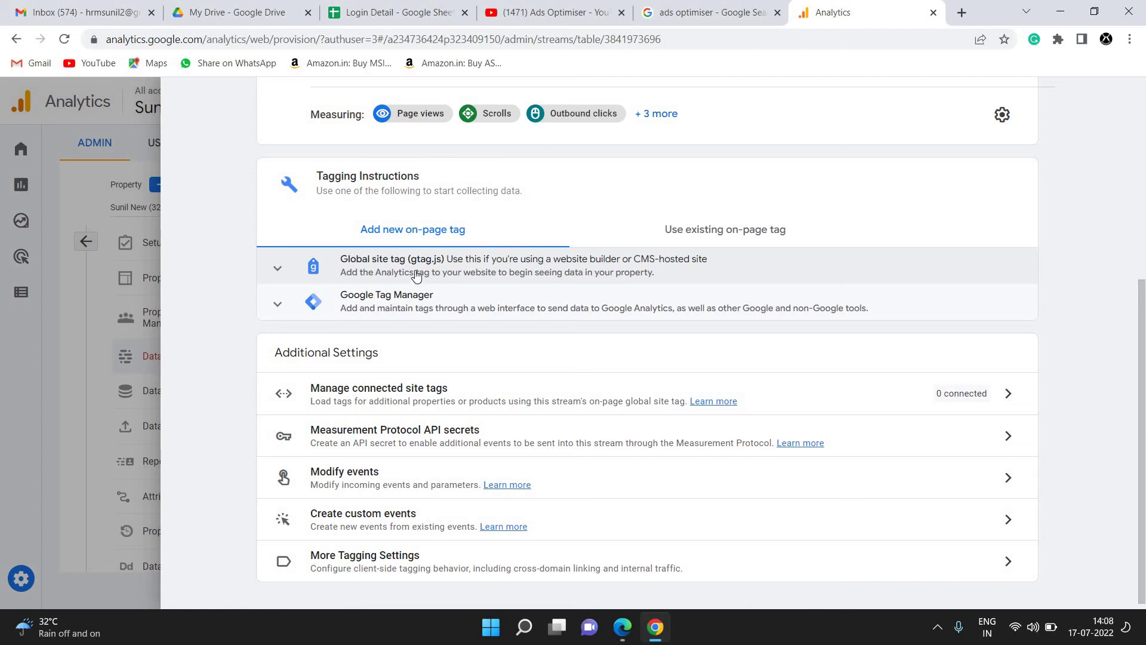
pyautogui.click(416, 276)
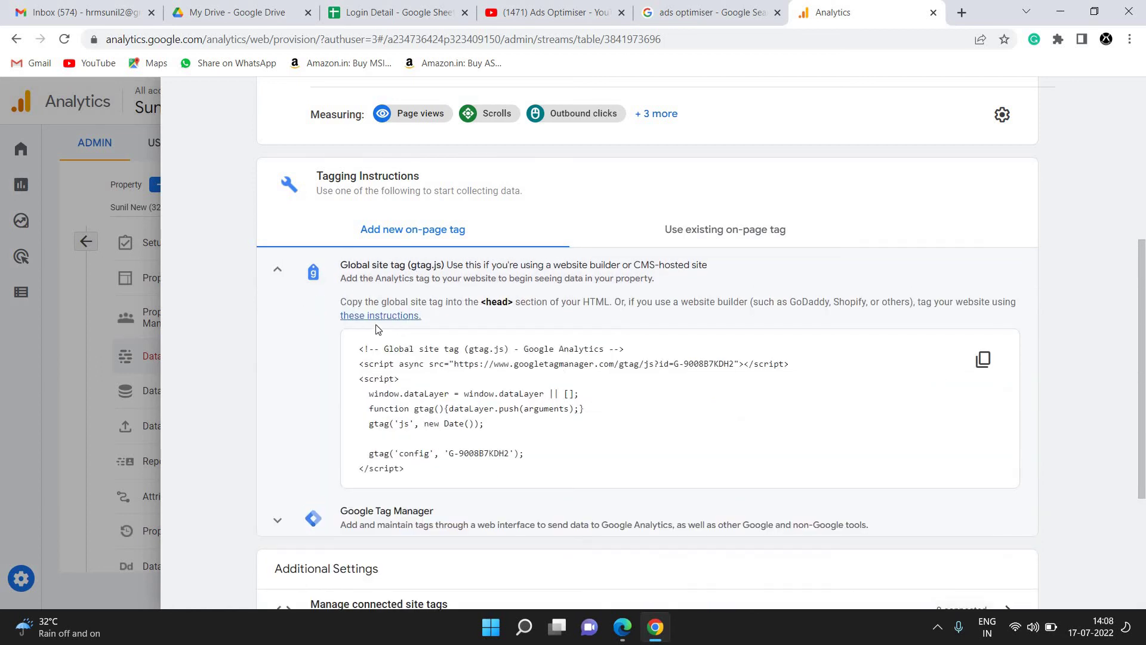
pyautogui.moveTo(360, 344); pyautogui.dragTo(431, 472)
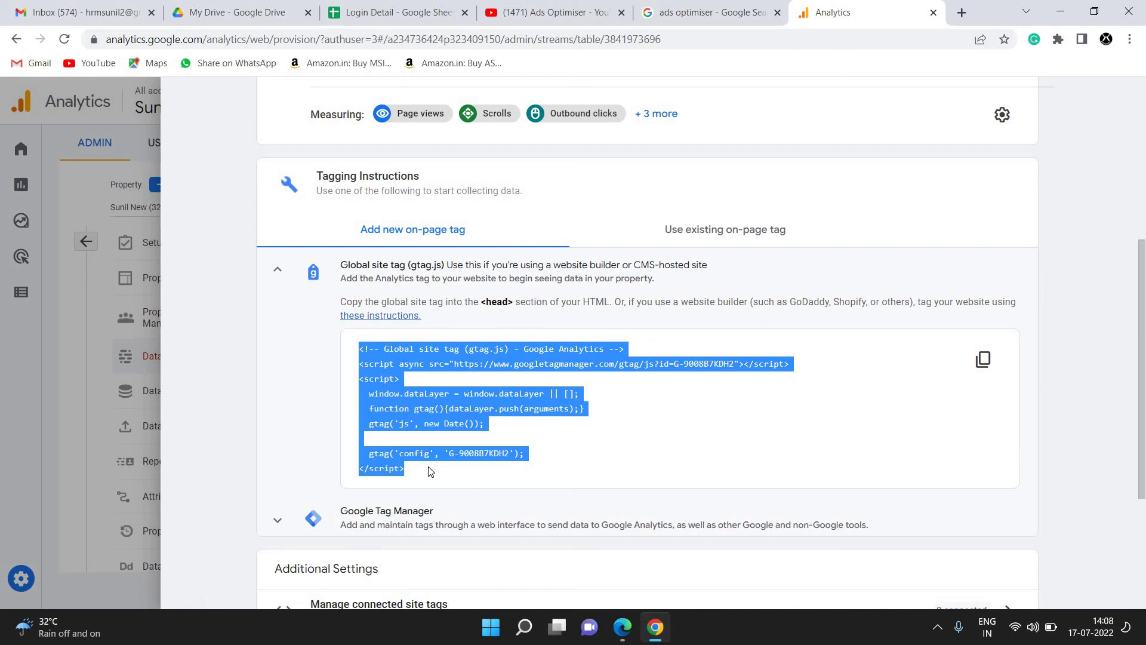
pyautogui.tripleClick(402, 310)
pyautogui.click(786, 287)
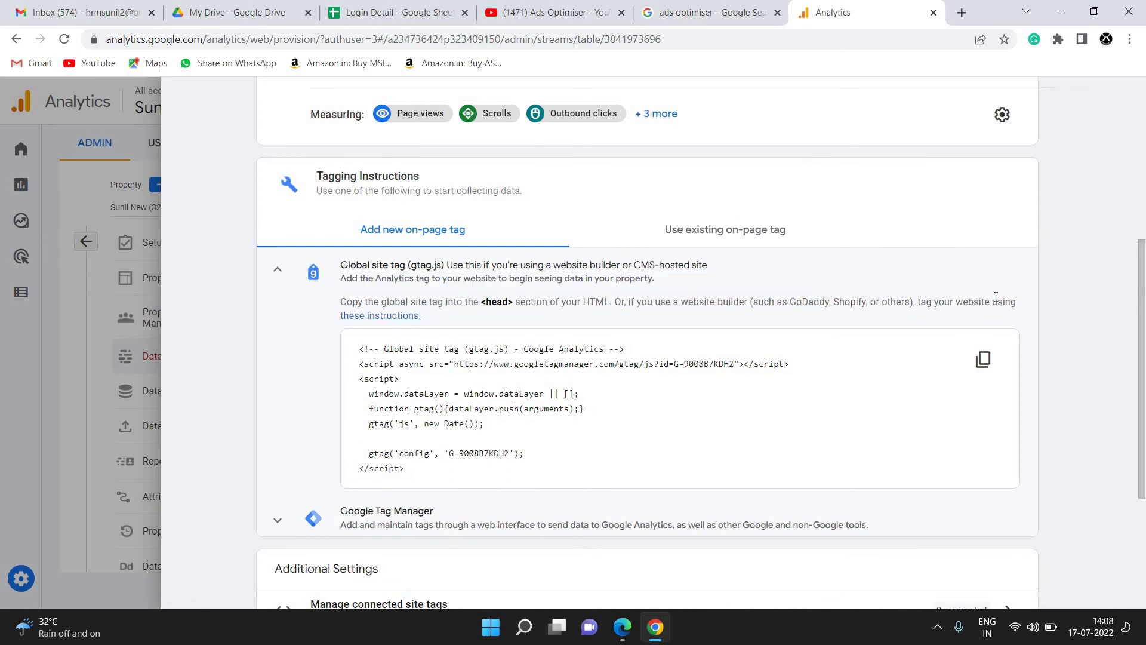
pyautogui.moveTo(340, 301); pyautogui.dragTo(1023, 310)
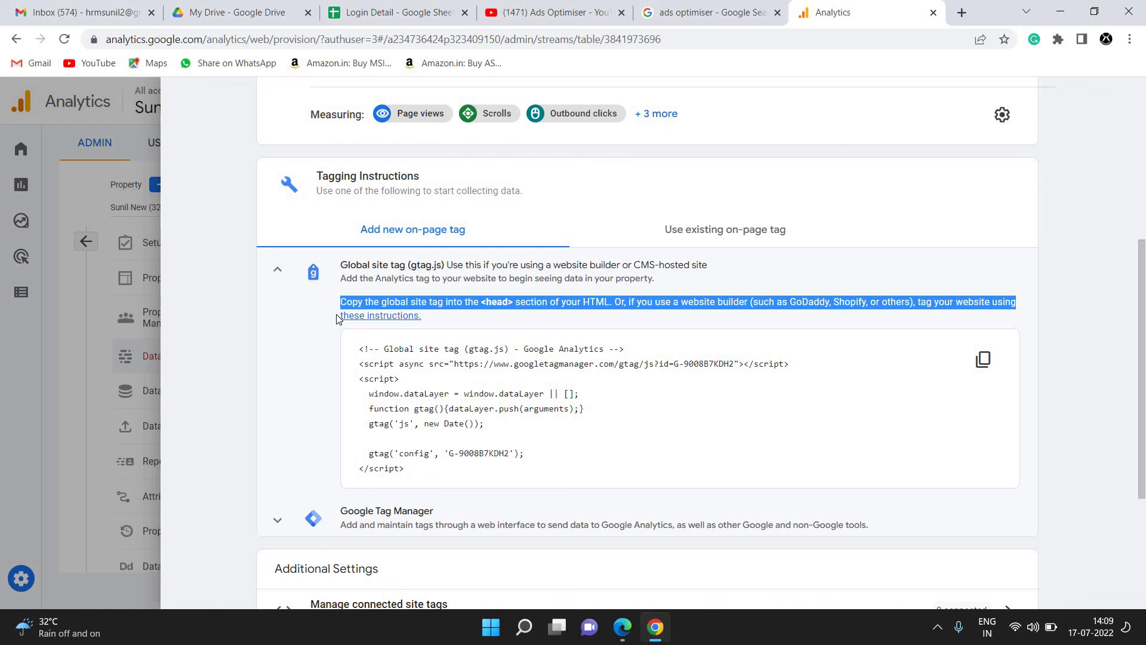
pyautogui.scroll(-4, 337, 319)
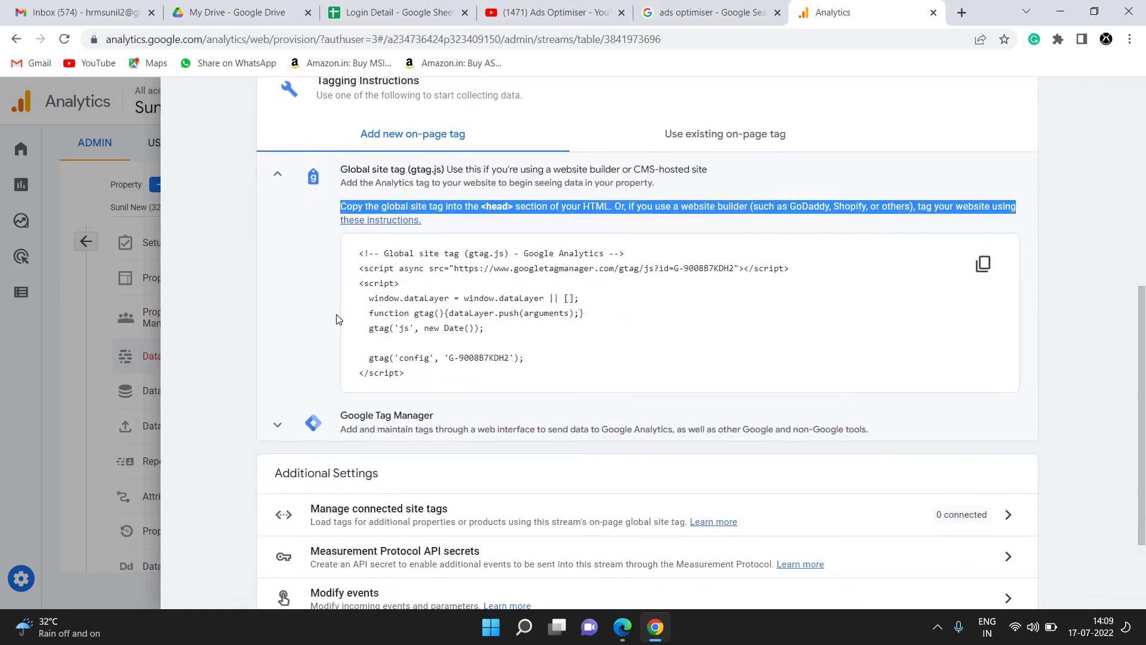
# Copy the global site tag (gtag.js) code and highlight the instruction for placing it in the <head> section or through a website builder.
pyautogui.scroll(1, 942, 213)
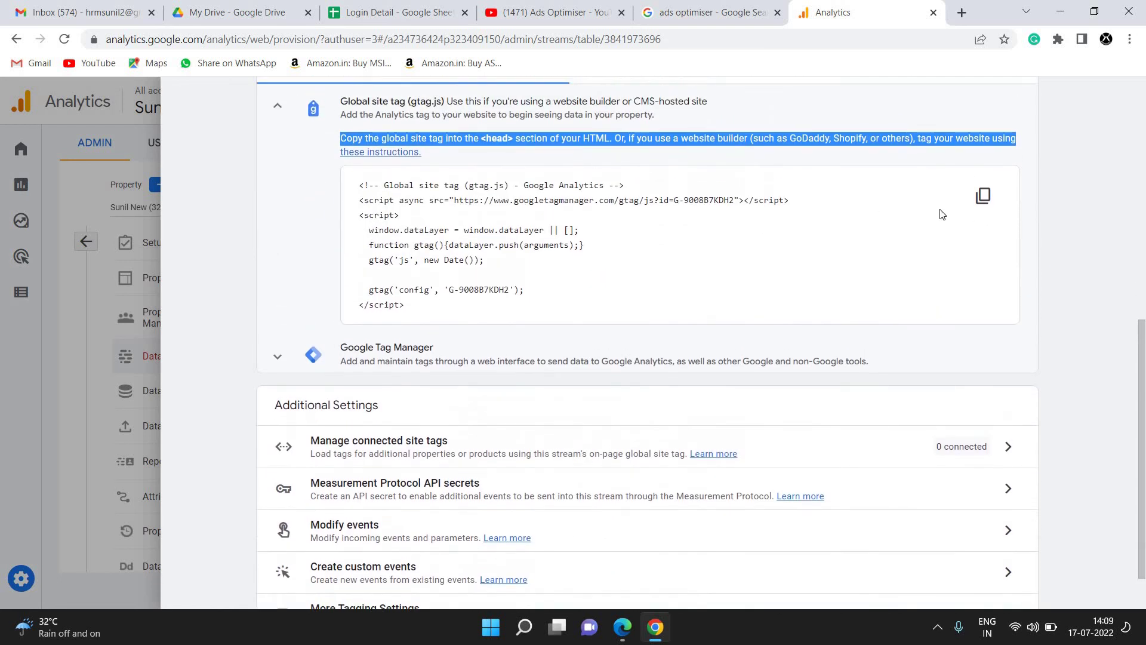
pyautogui.click(983, 197)
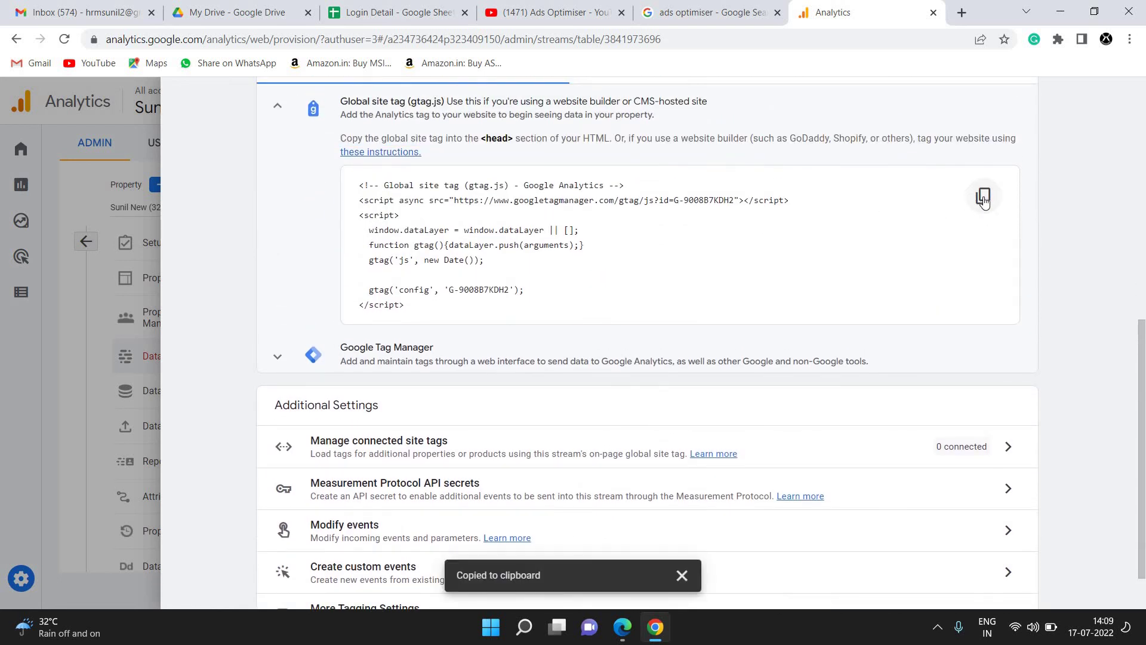
pyautogui.scroll(-1, 984, 200)
pyautogui.scroll(3, 985, 202)
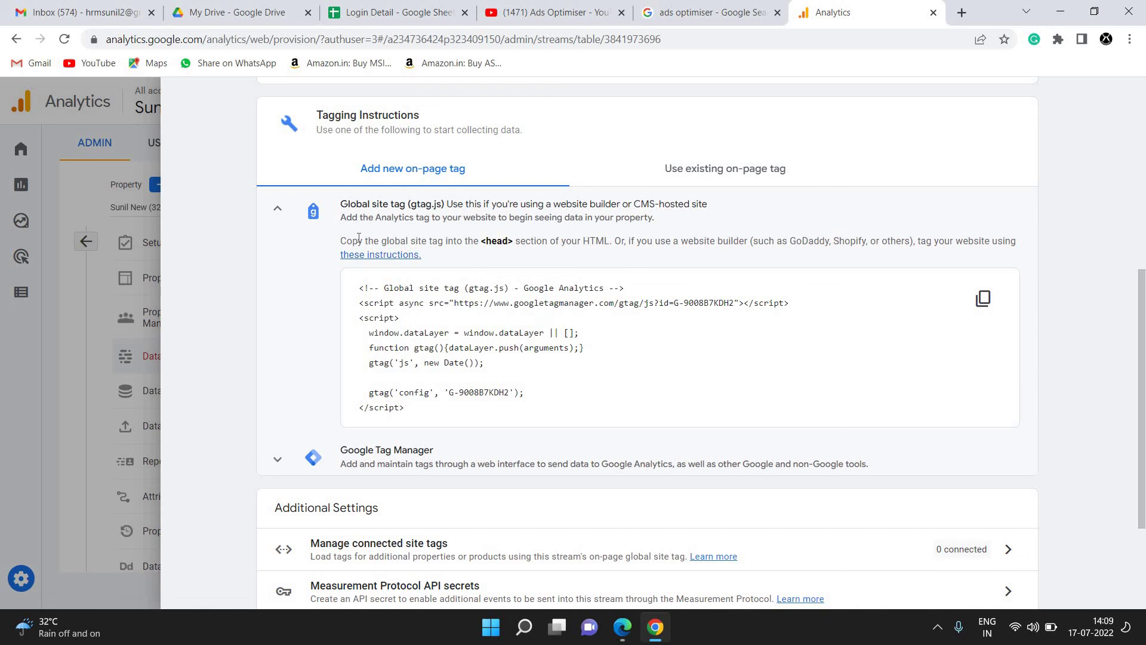
pyautogui.tripleClick(581, 258)
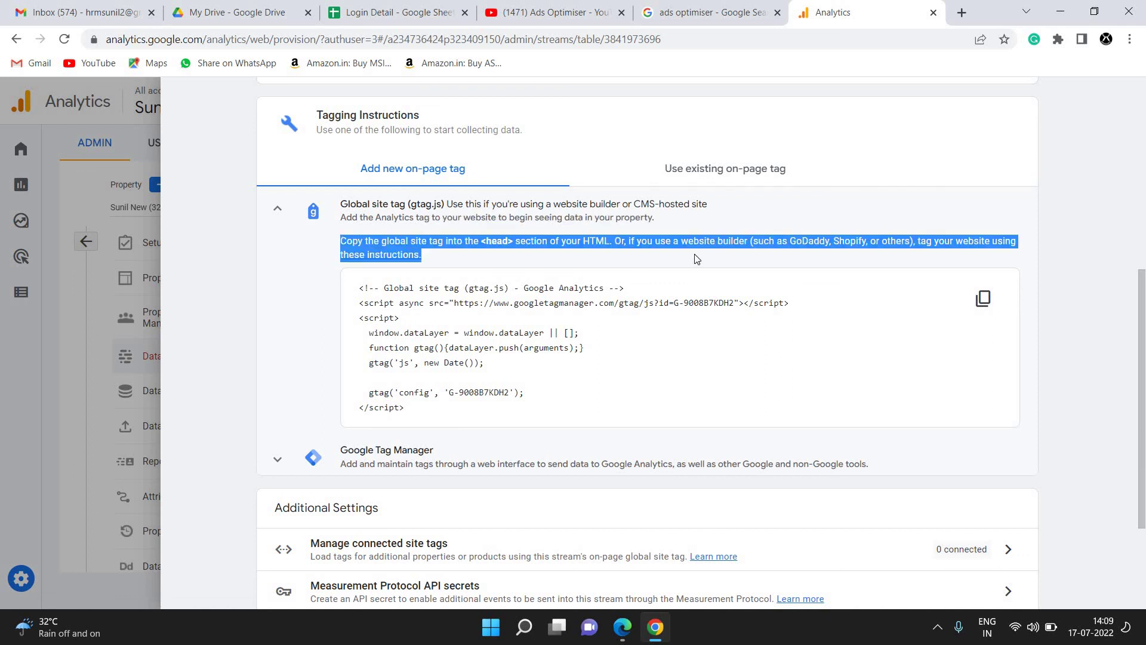
pyautogui.moveTo(968, 214); pyautogui.dragTo(1026, 249)
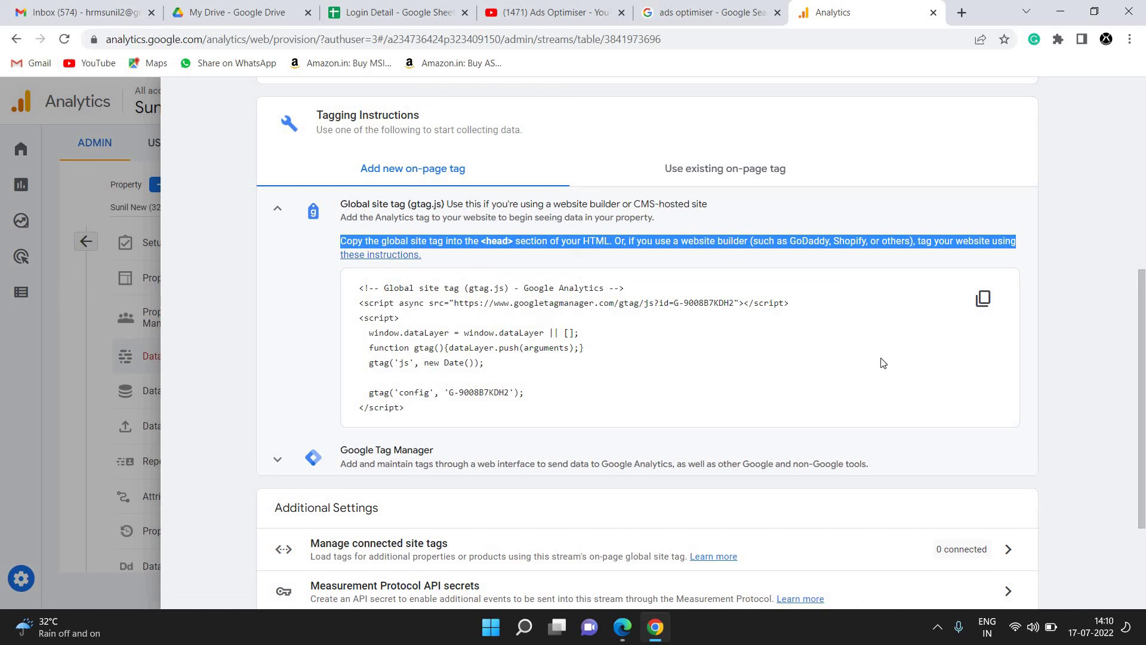
# Look over the stream's additional settings, then close the web stream details to return to the property's data streams.
pyautogui.scroll(-3, 791, 444)
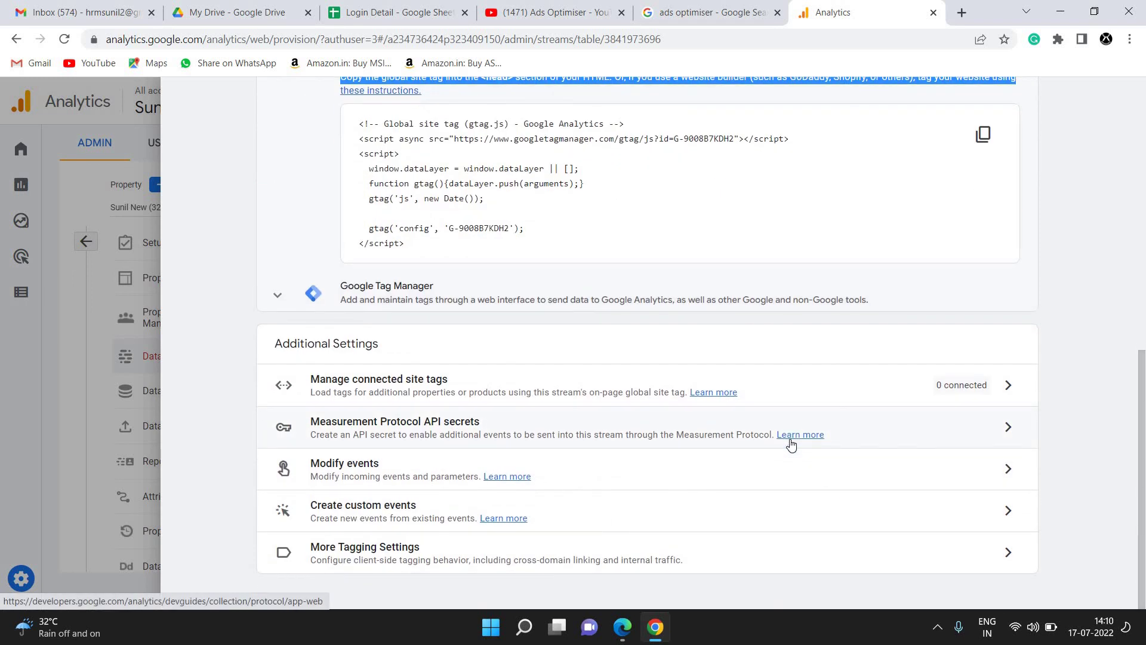
pyautogui.scroll(10, 791, 445)
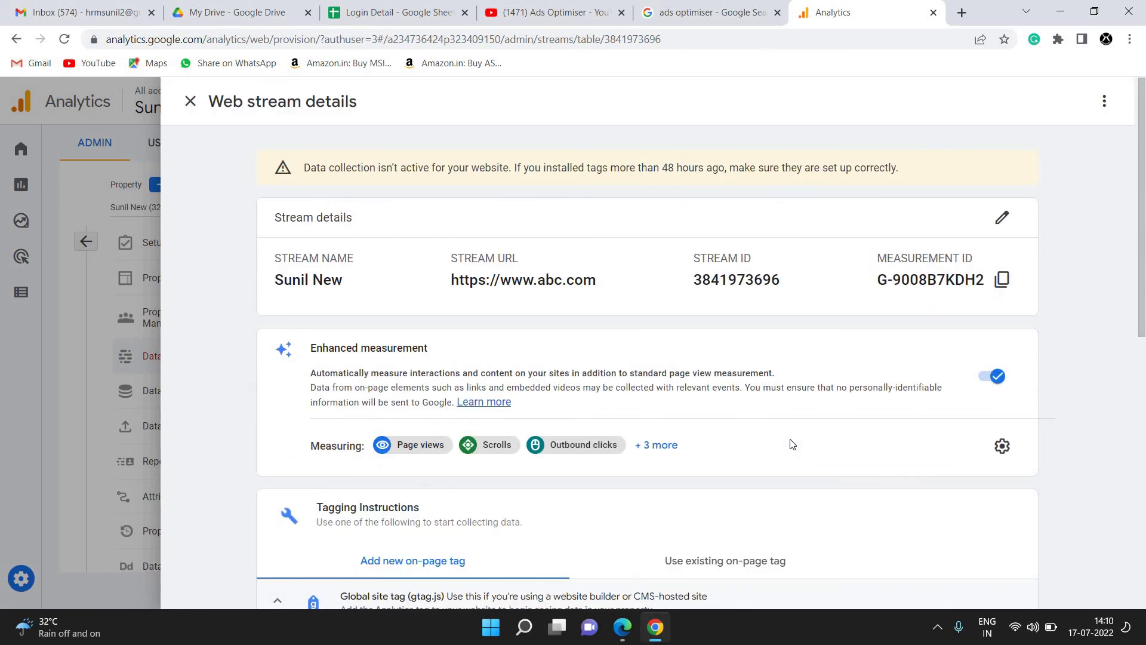
pyautogui.click(190, 102)
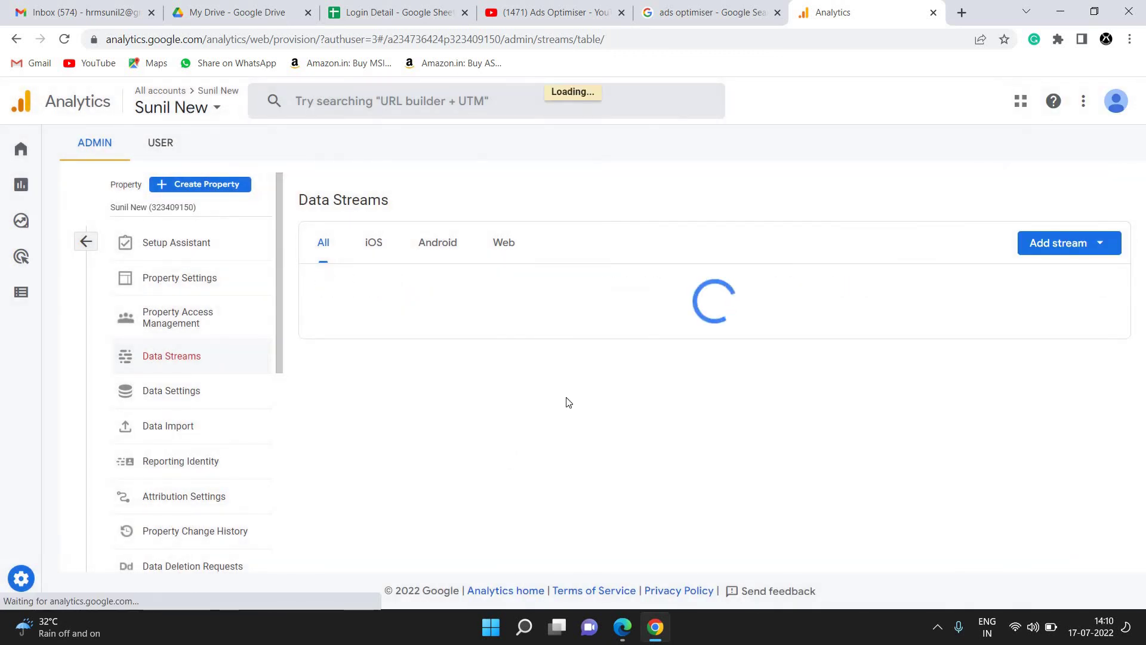